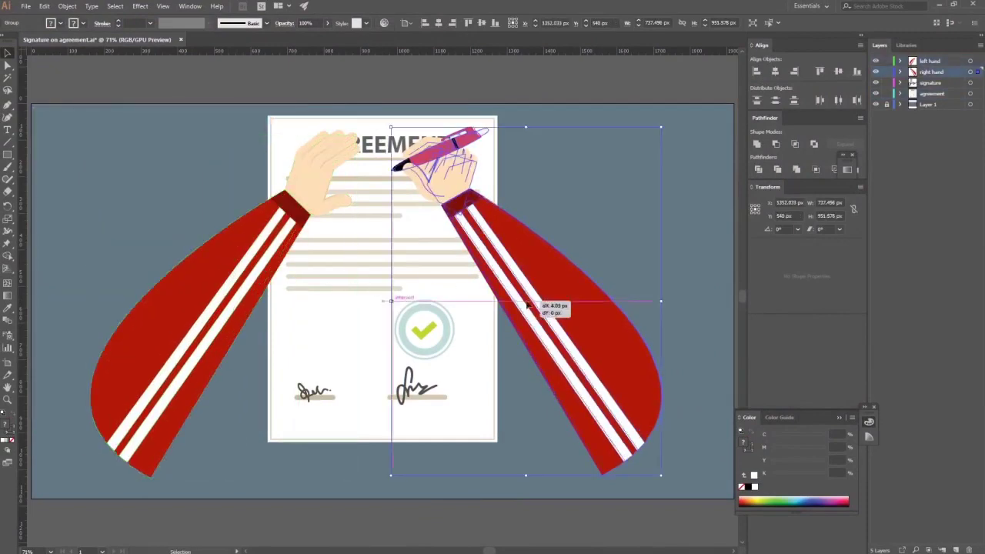
Test-move the agreement group, undo it, then select the signature on its own
left_click(356, 358)
left_click_drag(356, 358, 308, 318)
key("ctrl+z")
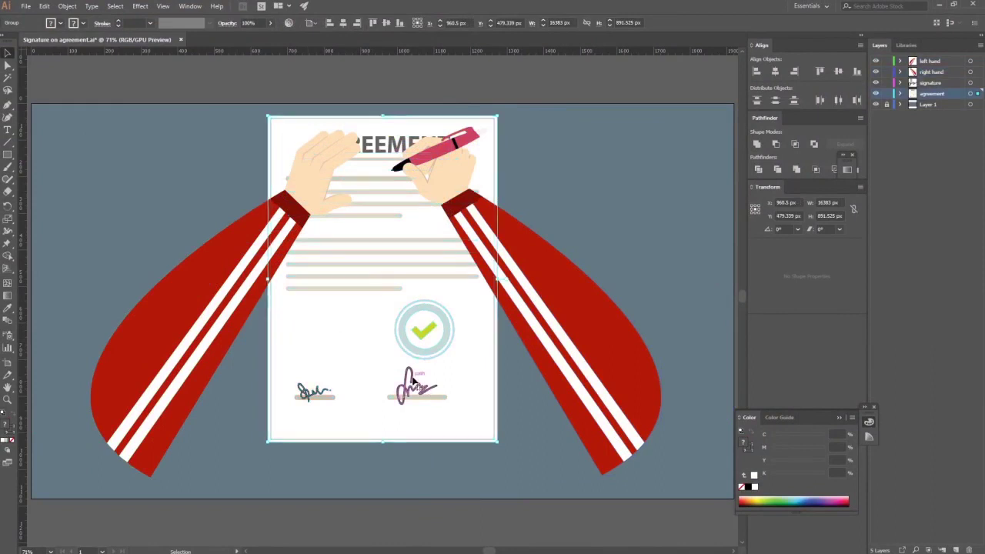
left_click(413, 380)
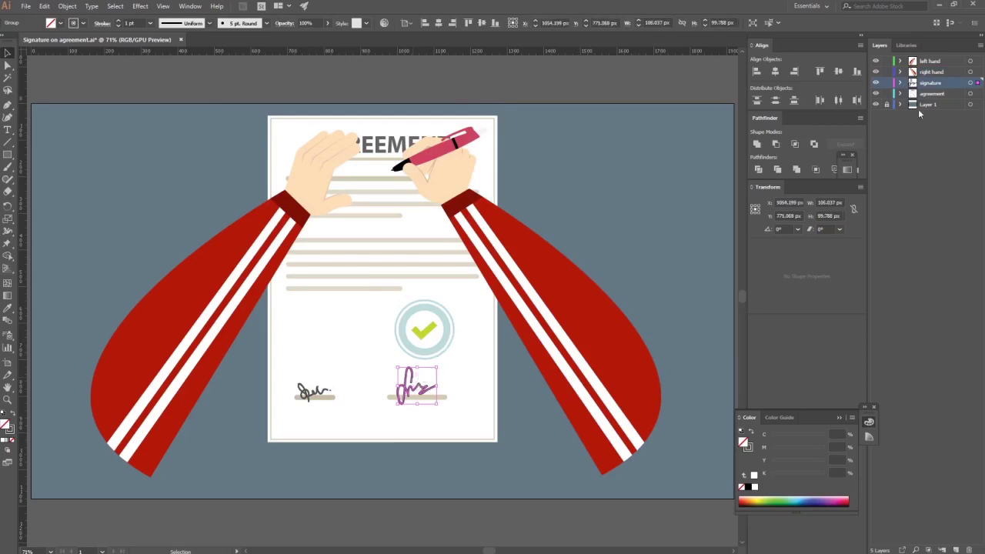
Toggle the right hand, left hand and agreement layers' visibility, deselect, and switch to After Effects
left_click(917, 72)
left_click(875, 72)
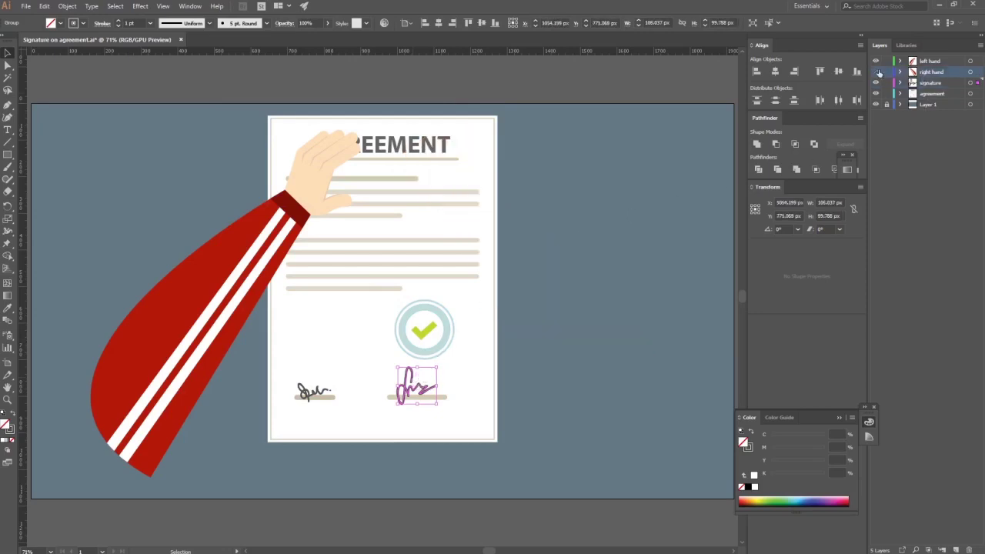
left_click(876, 61)
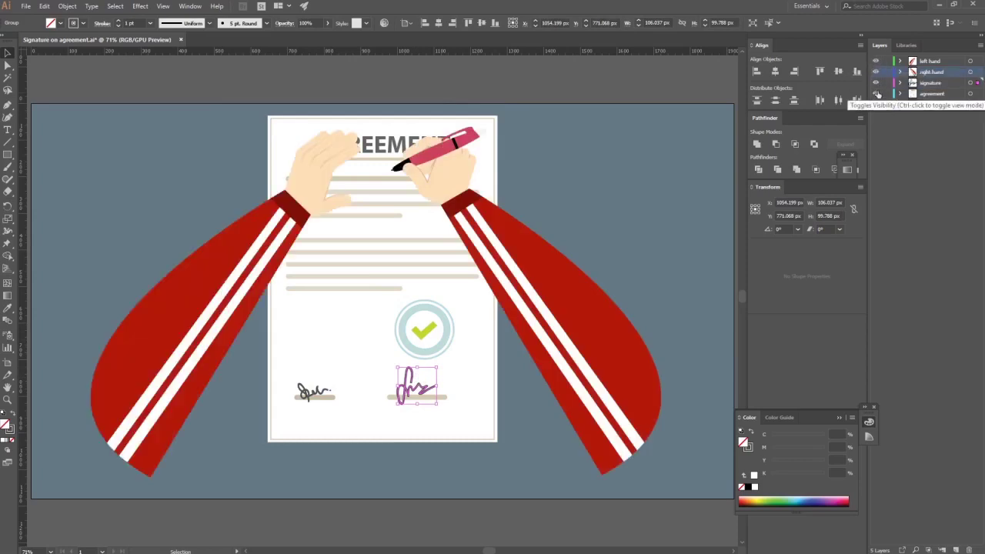
left_click(876, 94)
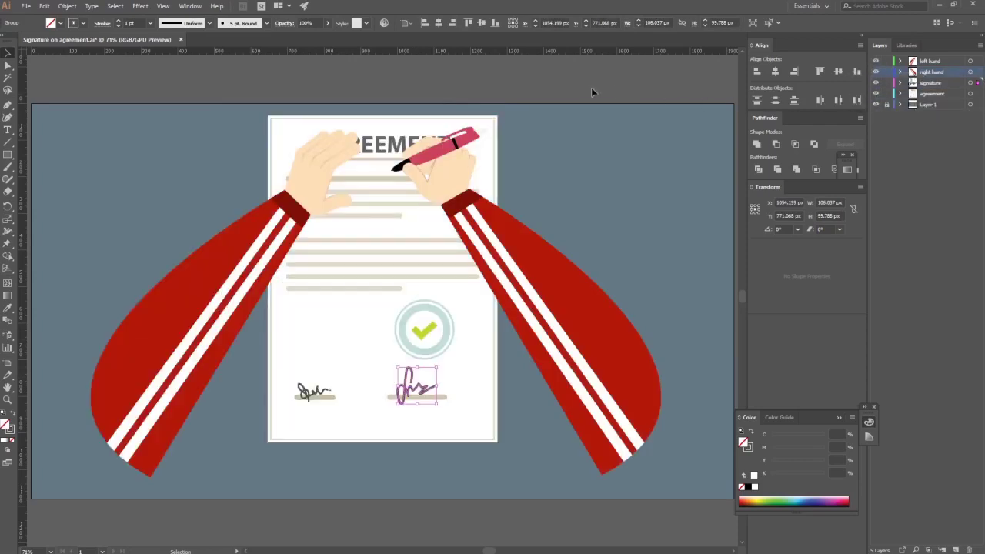
left_click(591, 92)
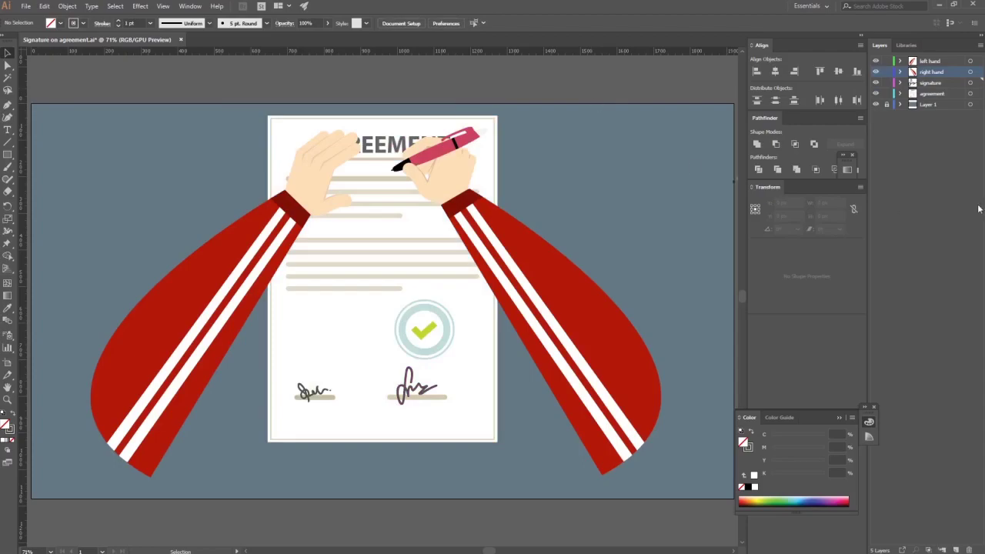
left_click(970, 103)
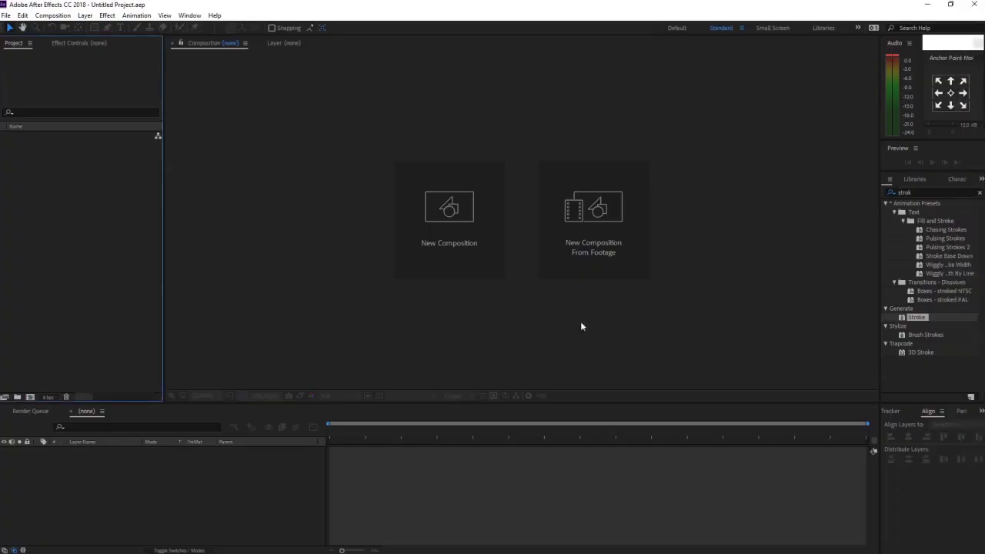
Create the 'Writing Animation' composition at 1920×1080, 29.97 fps, duration 0;00;10;00
left_click(451, 219)
type("Writing Animation")
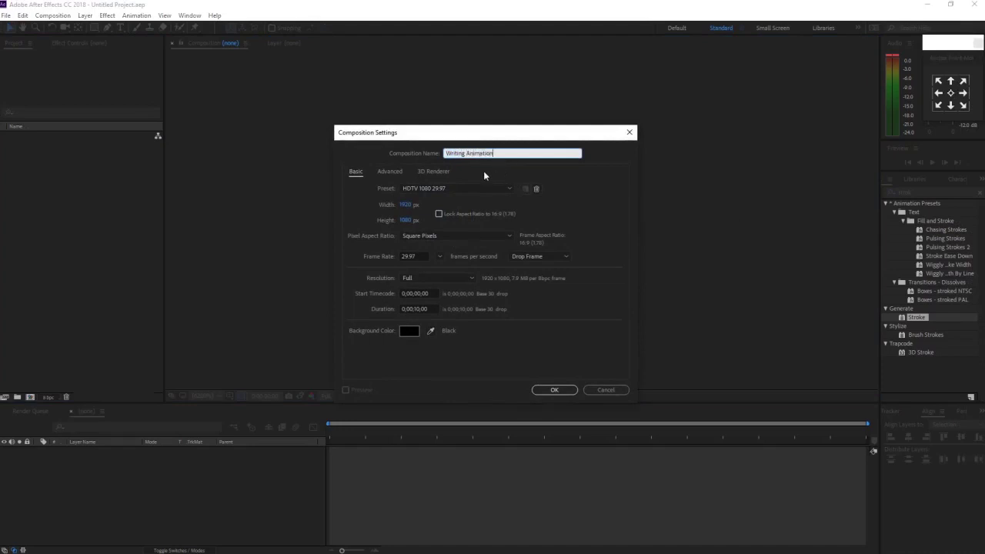
left_click(406, 204)
left_click(440, 257)
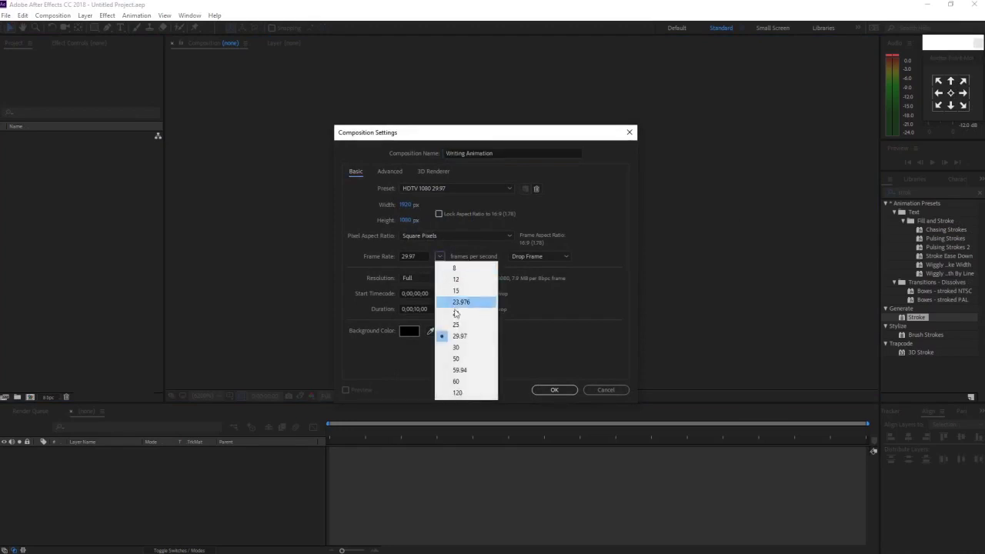
left_click(461, 338)
left_click(419, 308)
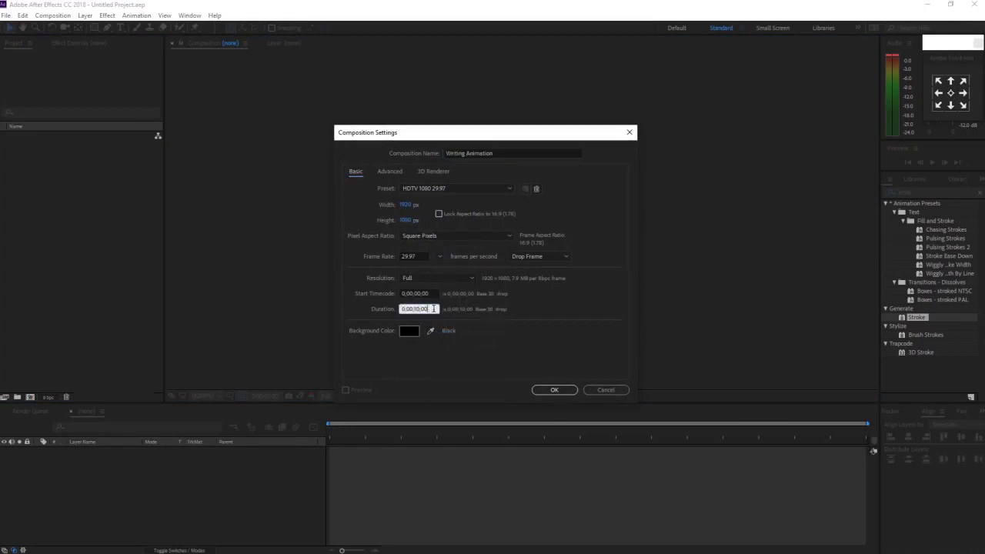
left_click(555, 389)
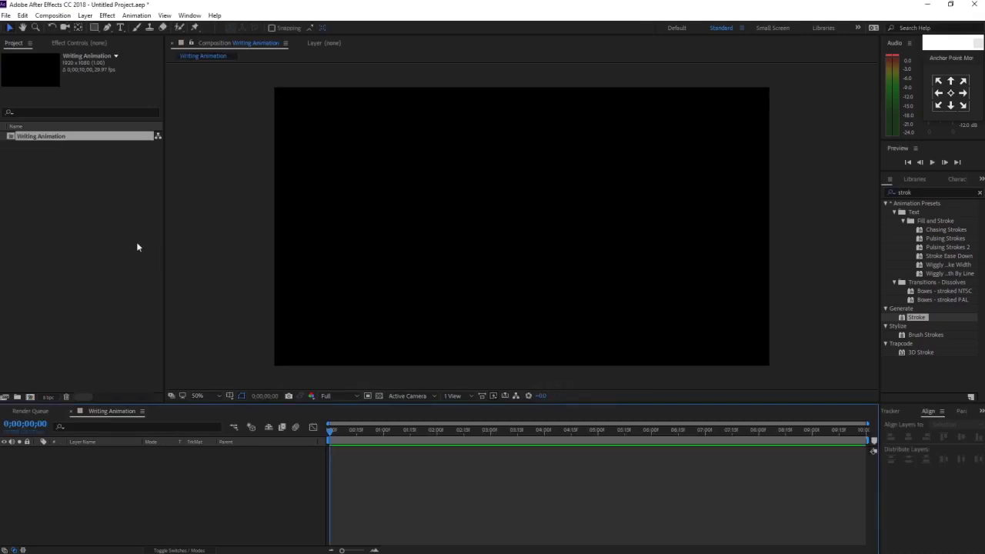
double_click(102, 221)
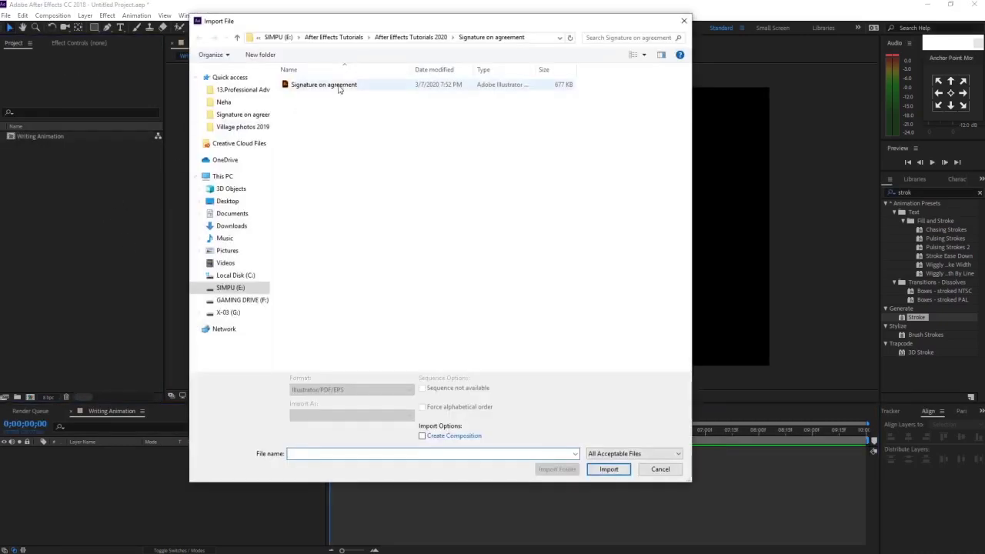
Import Signature on agreement.ai as Composition – Retain Layer Sizes and drag it into Writing Animation
left_click(340, 87)
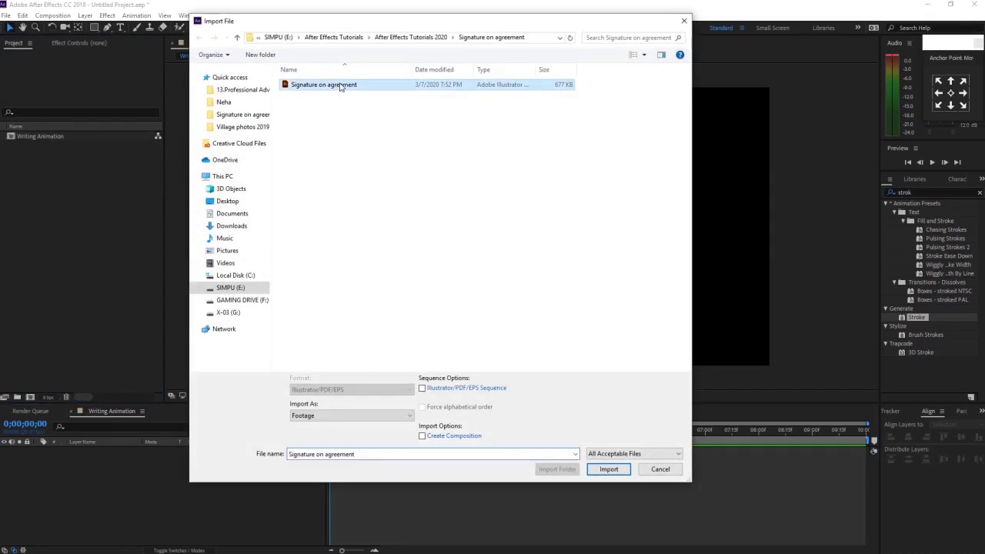
left_click(411, 417)
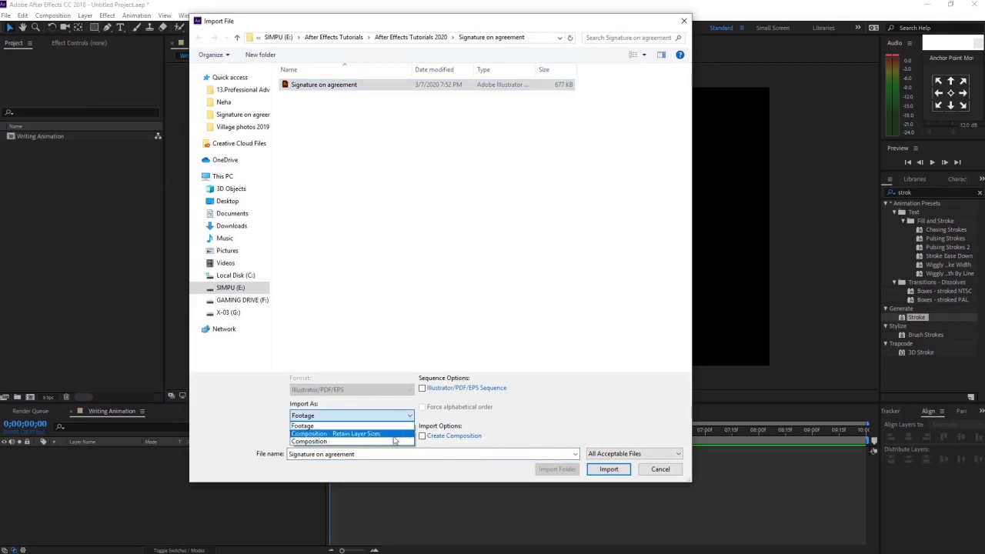
left_click(394, 435)
left_click(608, 468)
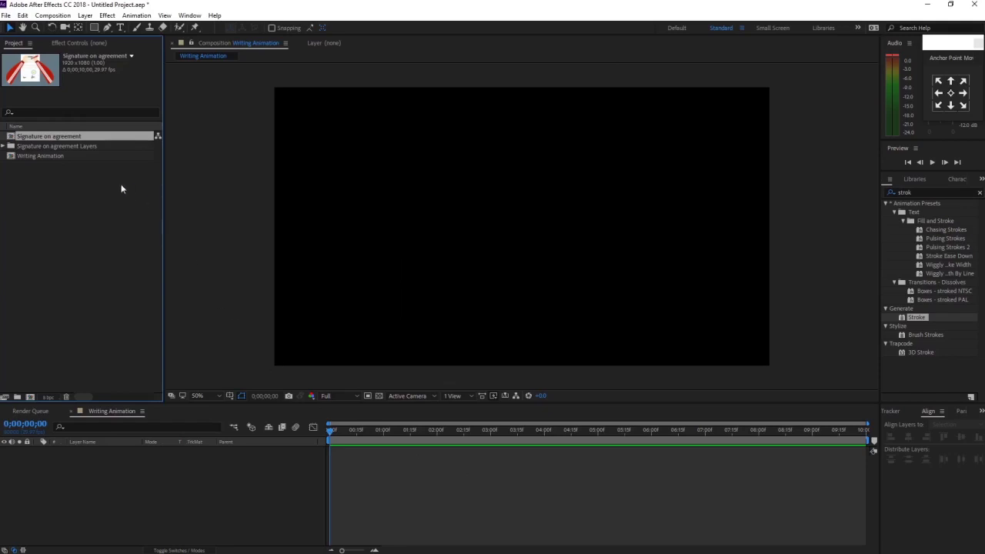
left_click_drag(74, 139, 174, 457)
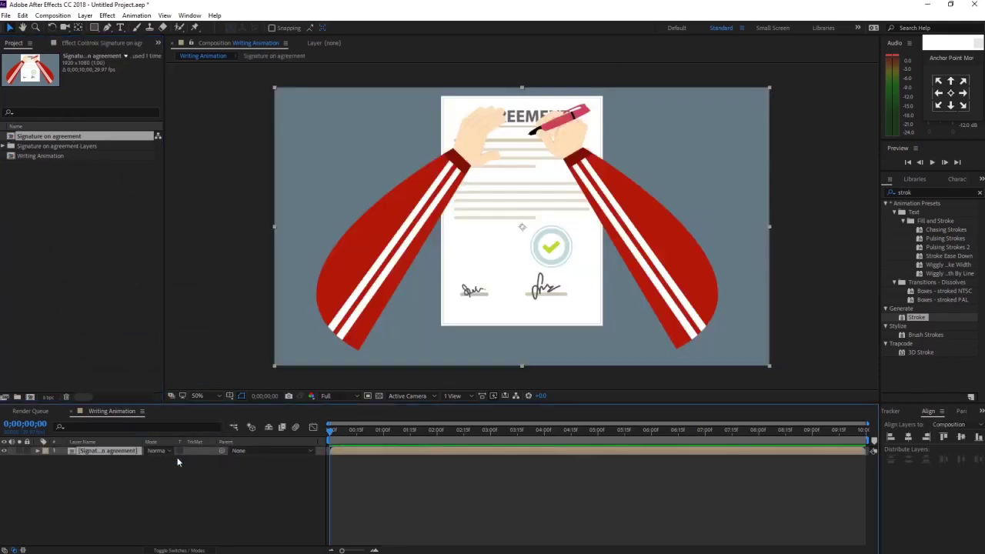
Open the Signature on agreement precomp and toggle the right hand, signature and agreement layers' visibility
double_click(350, 450)
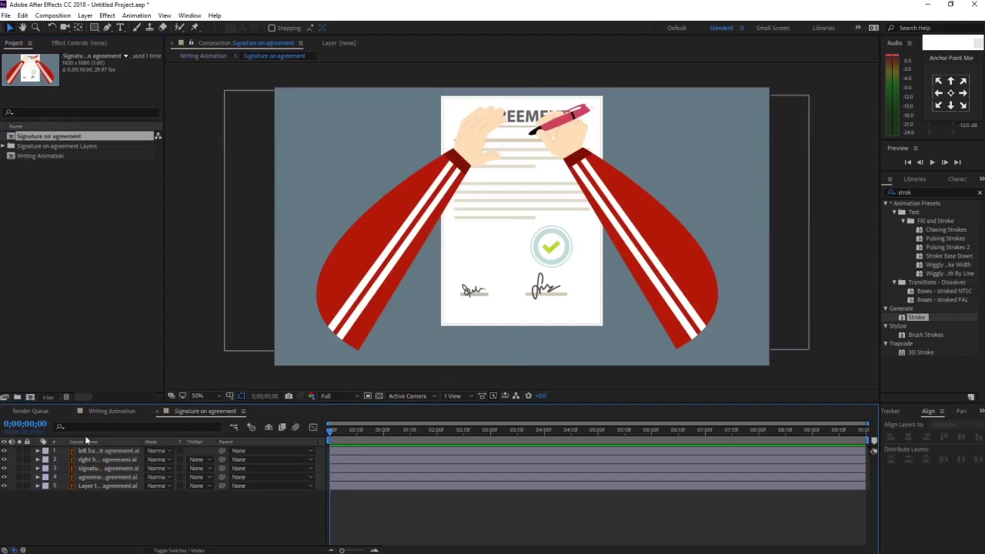
left_click(4, 460)
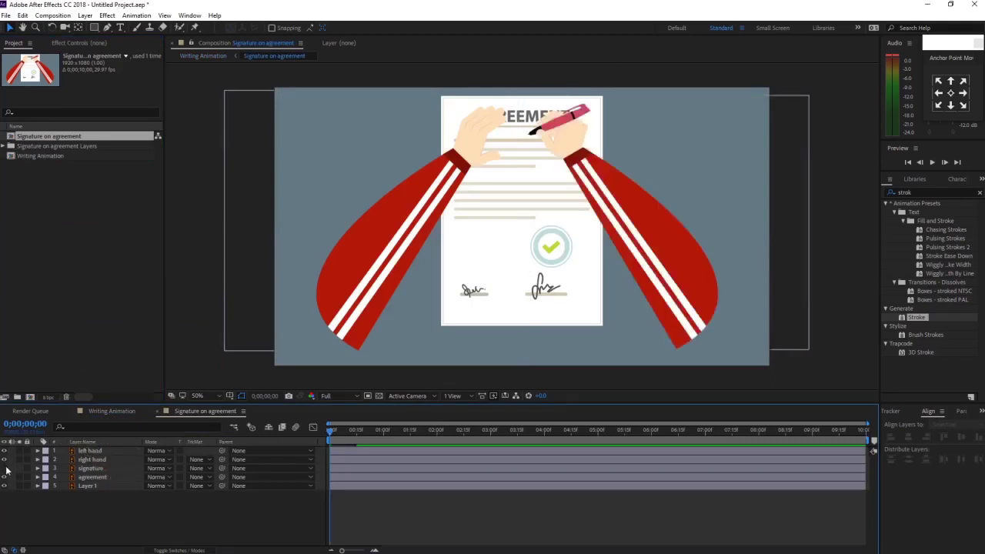
left_click(4, 468)
left_click(4, 477)
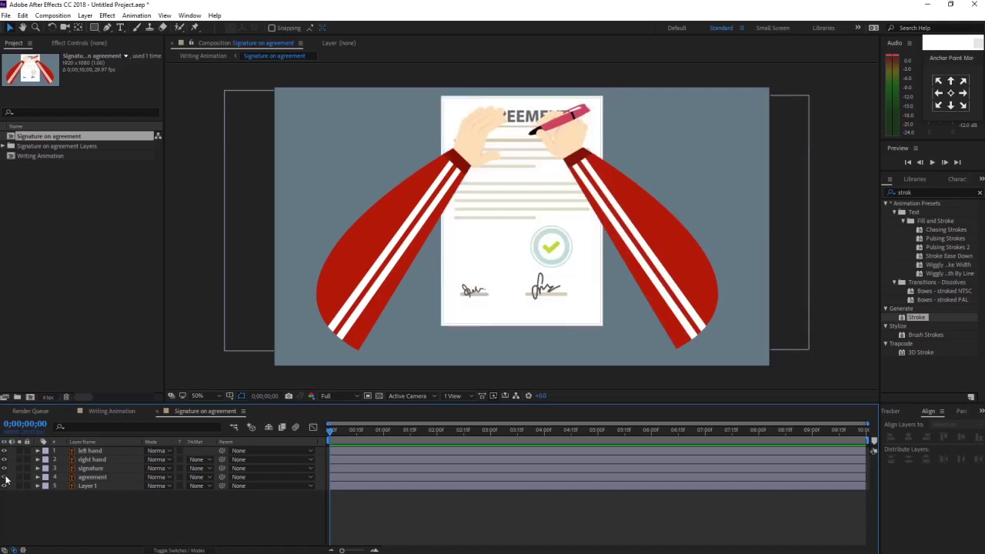
right_click(113, 512)
mouse_move(173, 395)
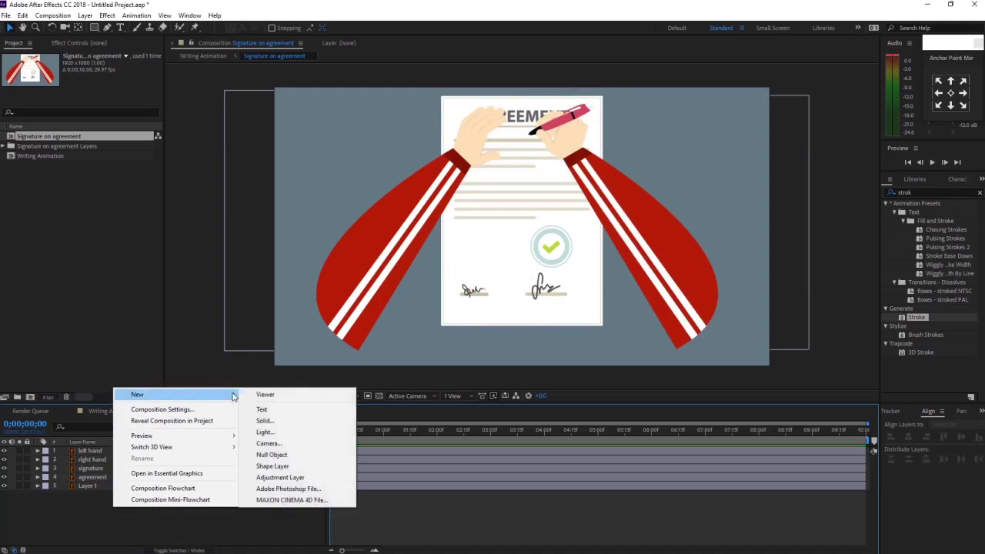
Add a full-frame red solid, Red Solid 1, and select the Pen tool
left_click(282, 425)
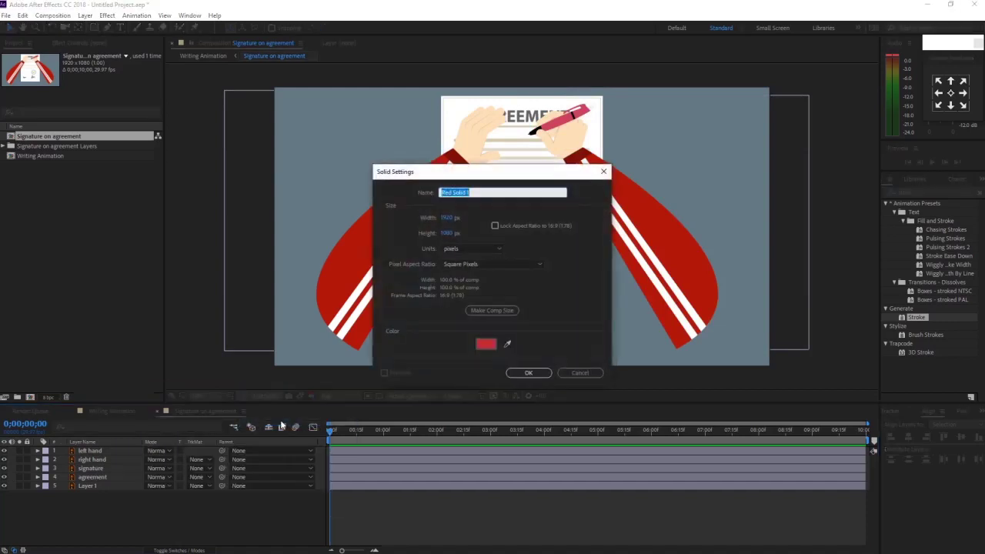
left_click(529, 373)
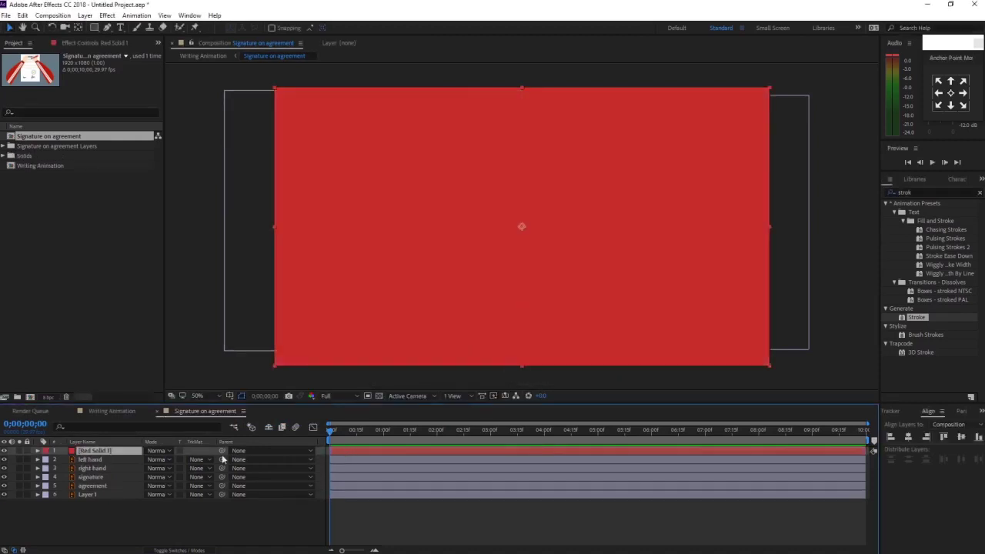
left_click(108, 28)
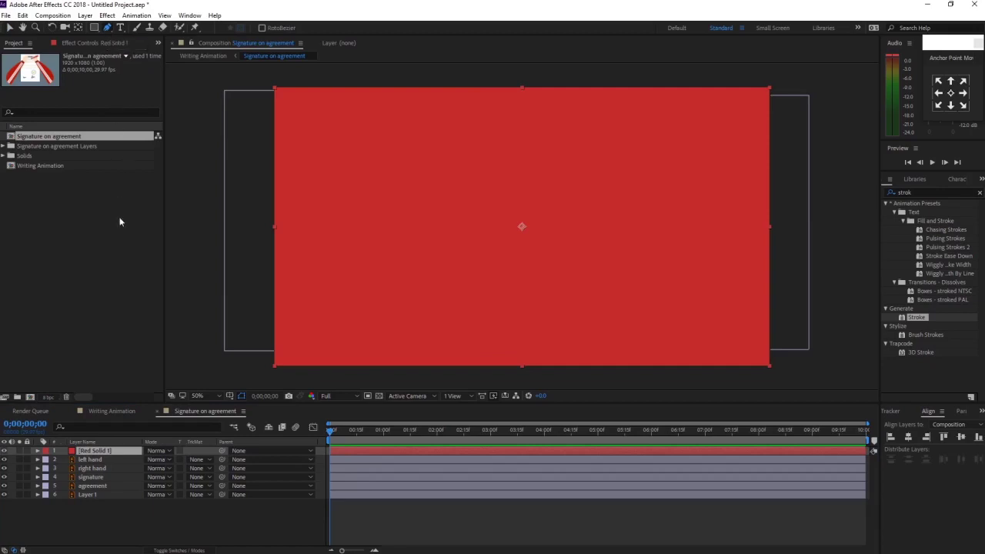
Hide Red Solid 1, zoom to the second signature, and place the first mask points at its top
left_click(3, 450)
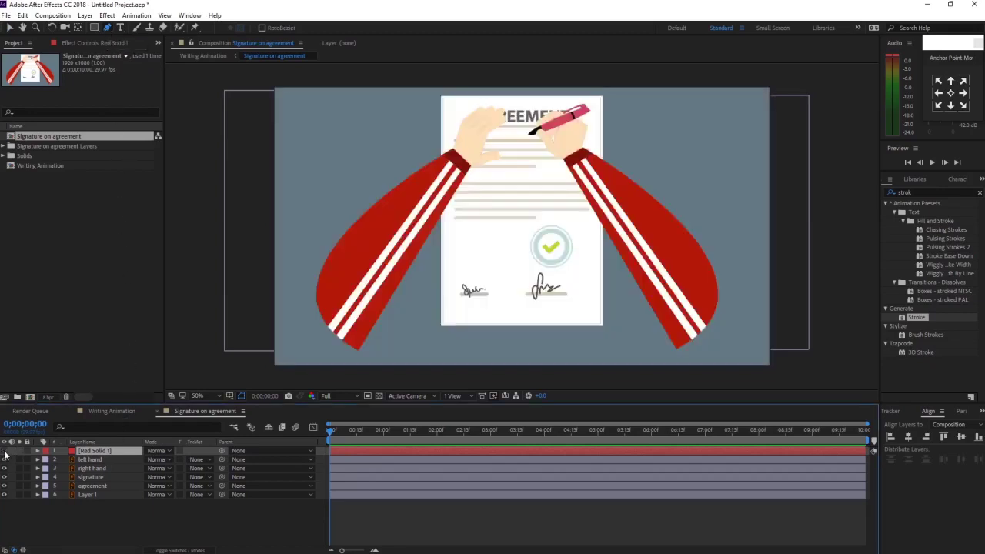
scroll(541, 336, "up", 2)
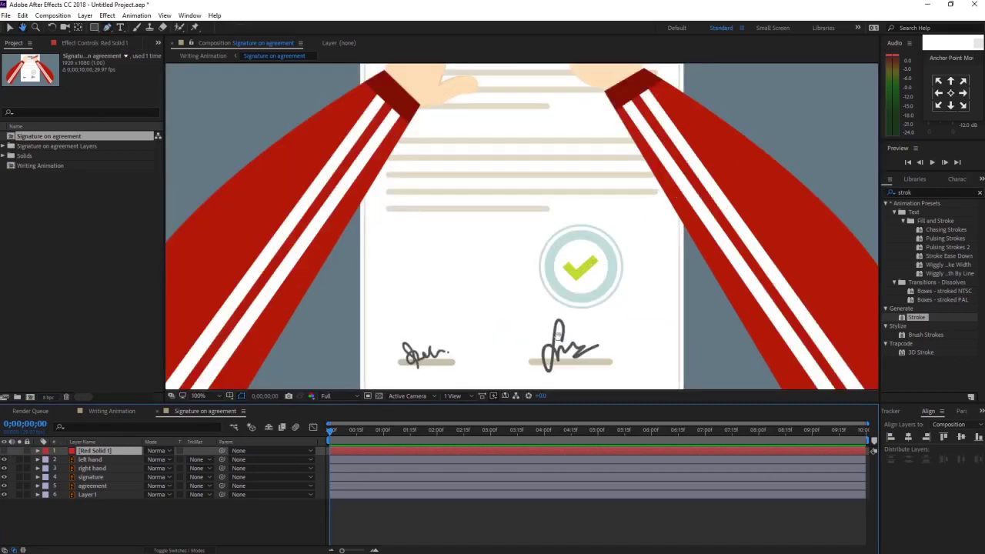
scroll(541, 336, "up", 1)
scroll(541, 336, "up", 1)
left_click_drag(541, 269, 493, 255)
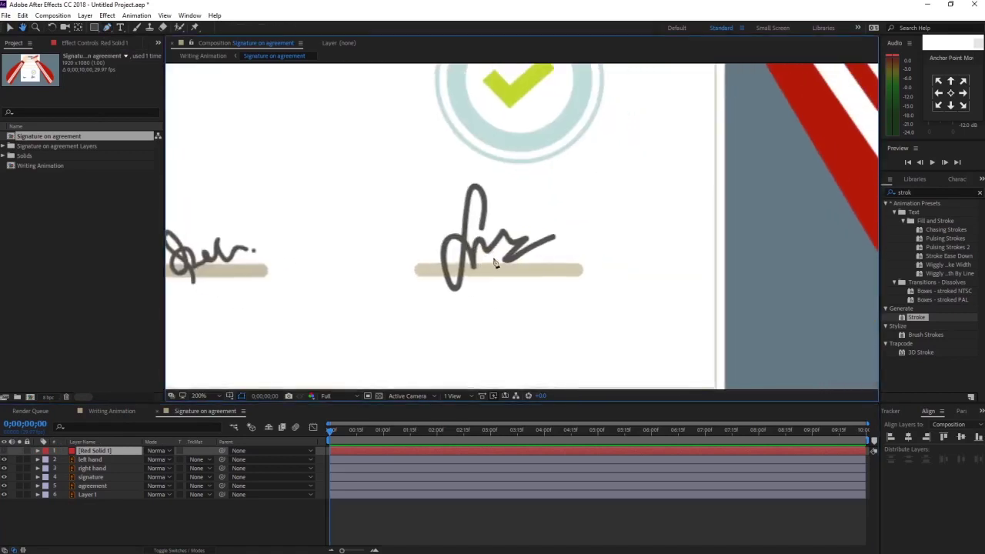
left_click(92, 486)
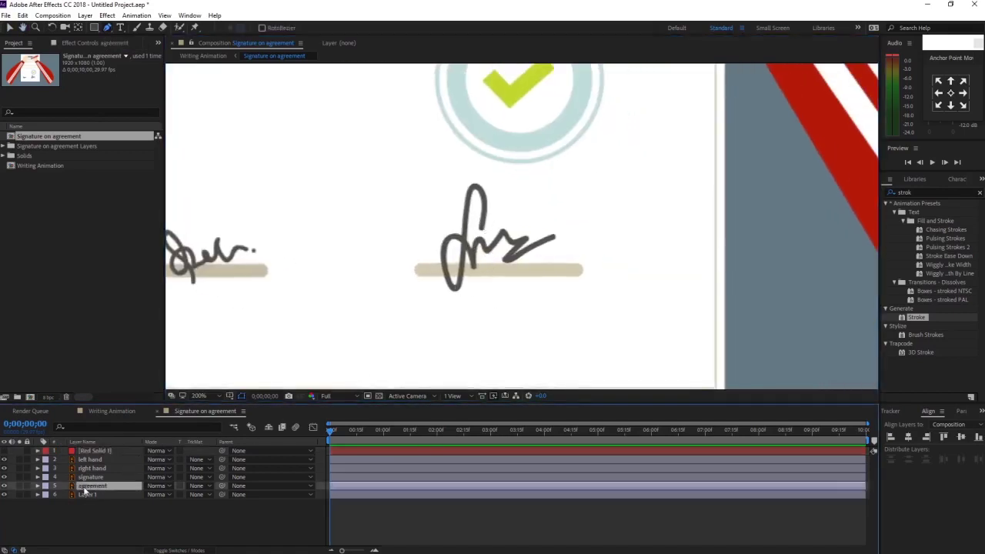
left_click(4, 479)
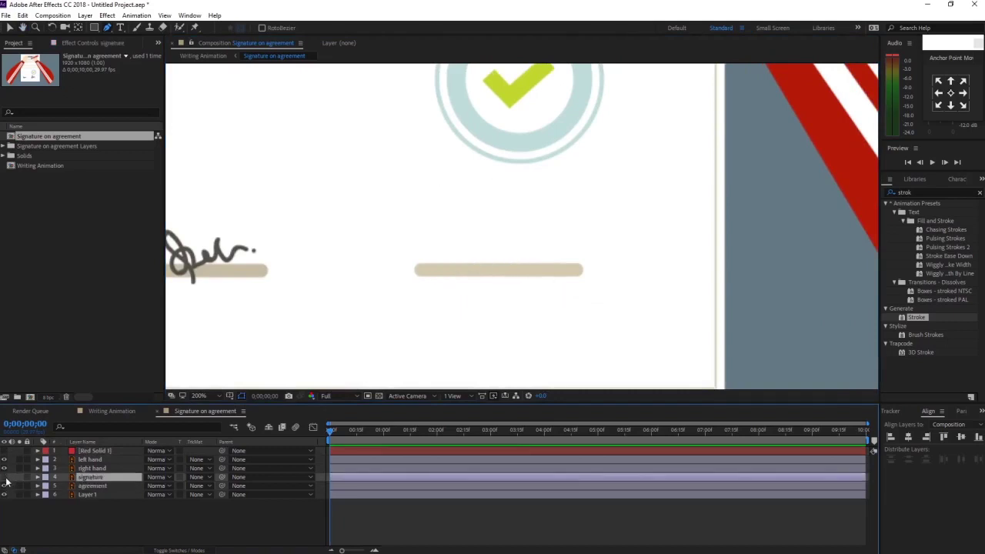
left_click(99, 451)
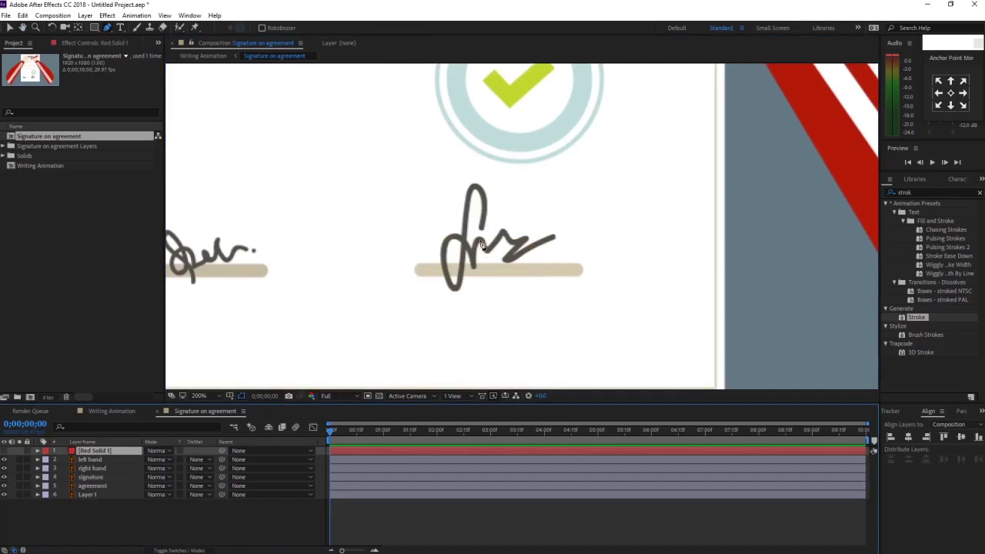
left_click(479, 227)
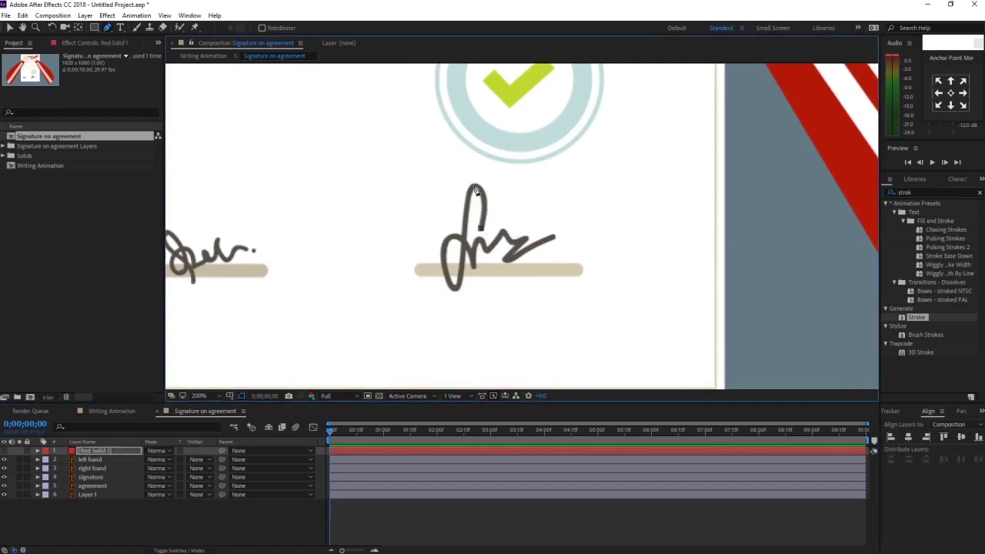
left_click_drag(474, 186, 453, 187)
Expand Mask 1 and change its colour to blue, then to magenta
left_click(38, 452)
left_click(46, 459)
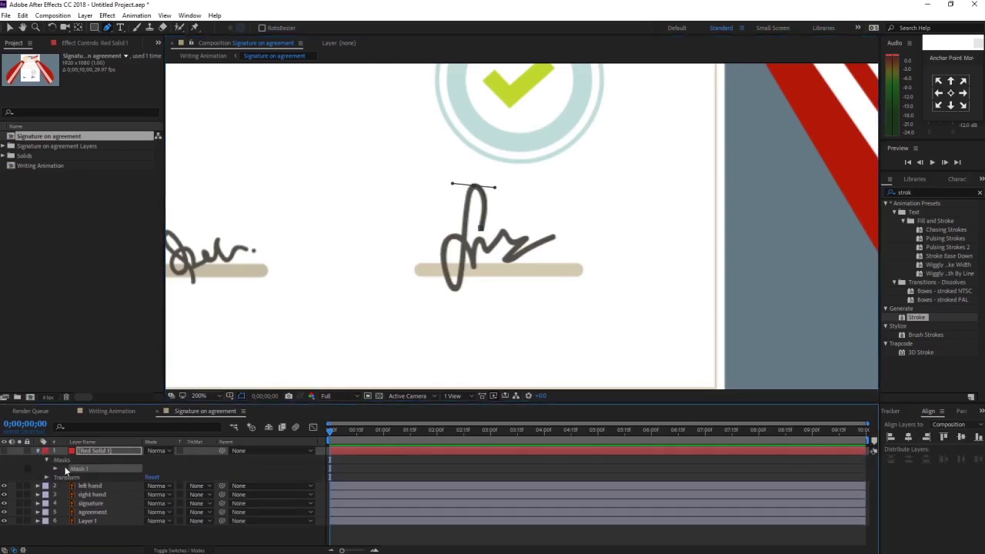
left_click(64, 468)
left_click_drag(731, 361, 731, 349)
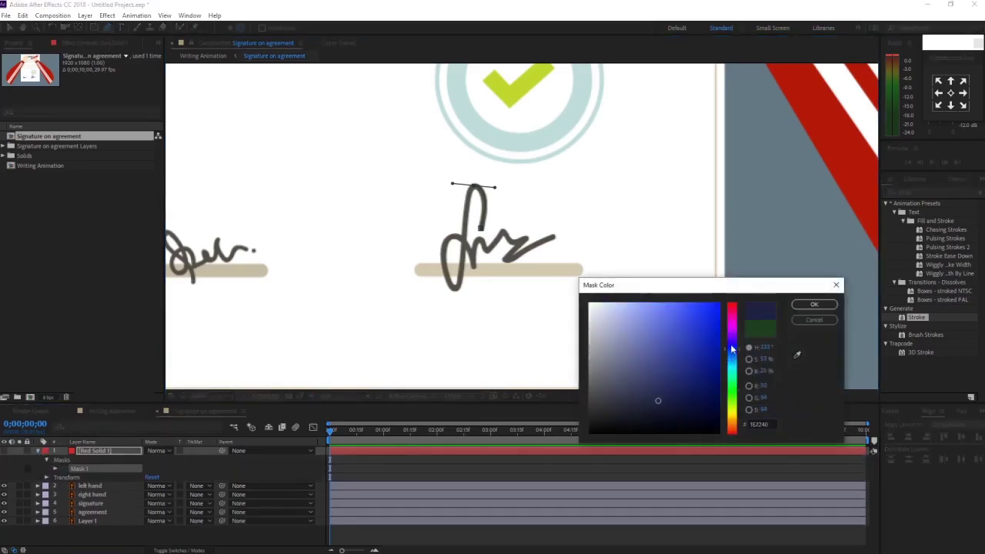
mouse_move(703, 318)
left_mouse_down()
mouse_move(681, 301)
mouse_move(697, 288)
mouse_move(687, 286)
left_mouse_up()
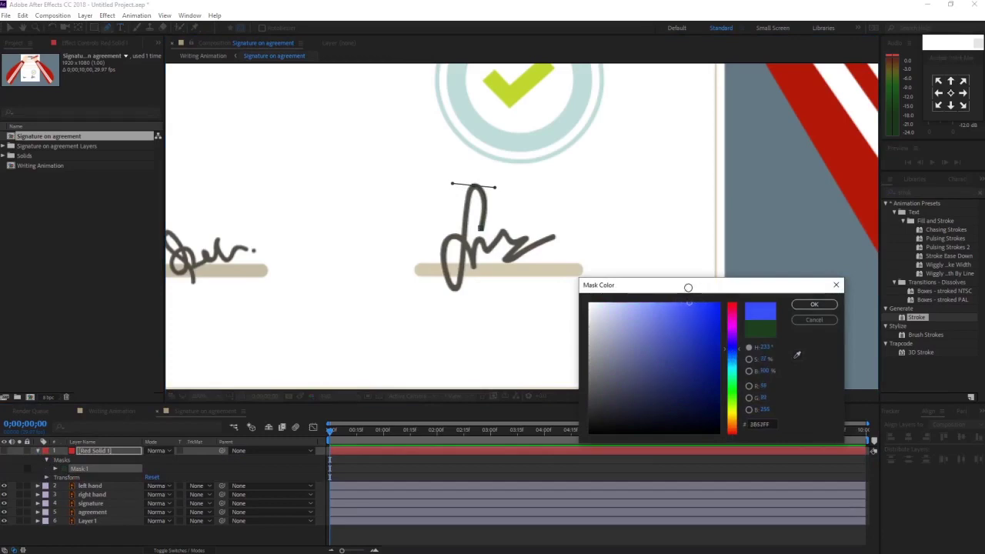
left_click(813, 305)
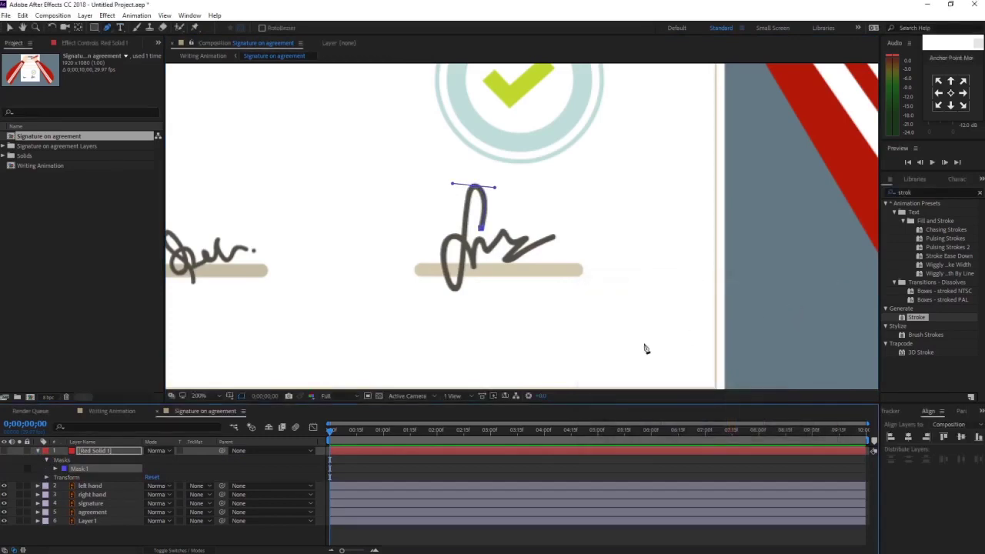
left_click(64, 469)
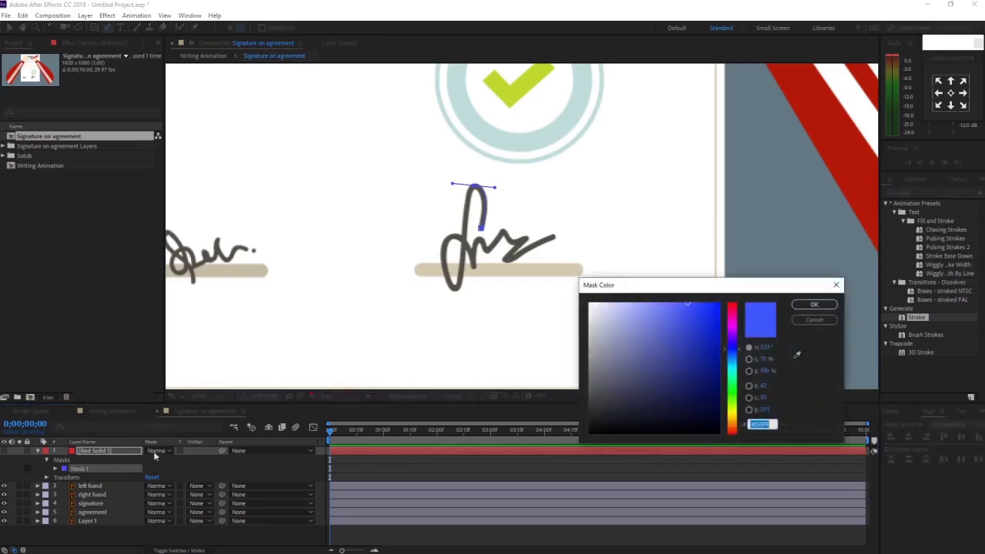
left_click_drag(729, 344, 732, 323)
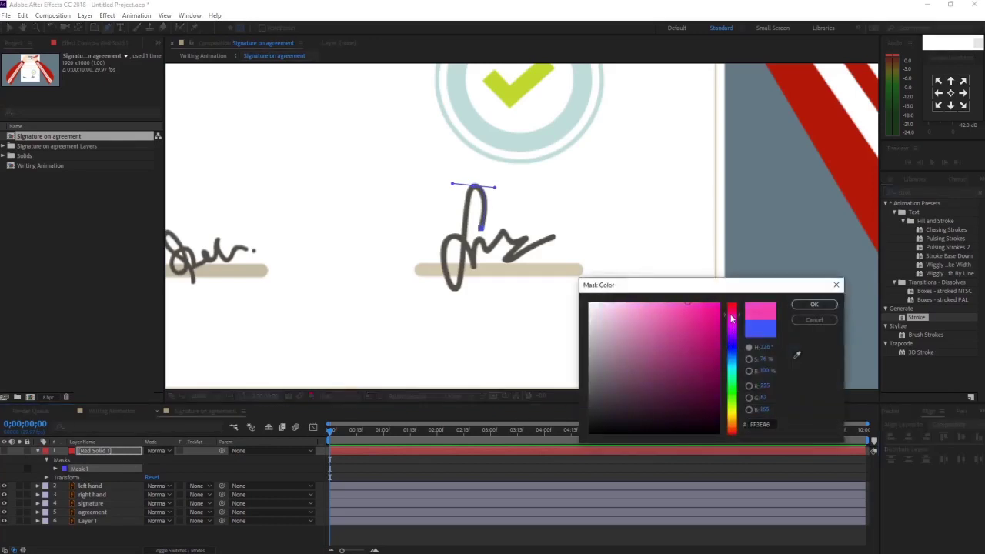
left_click(806, 306)
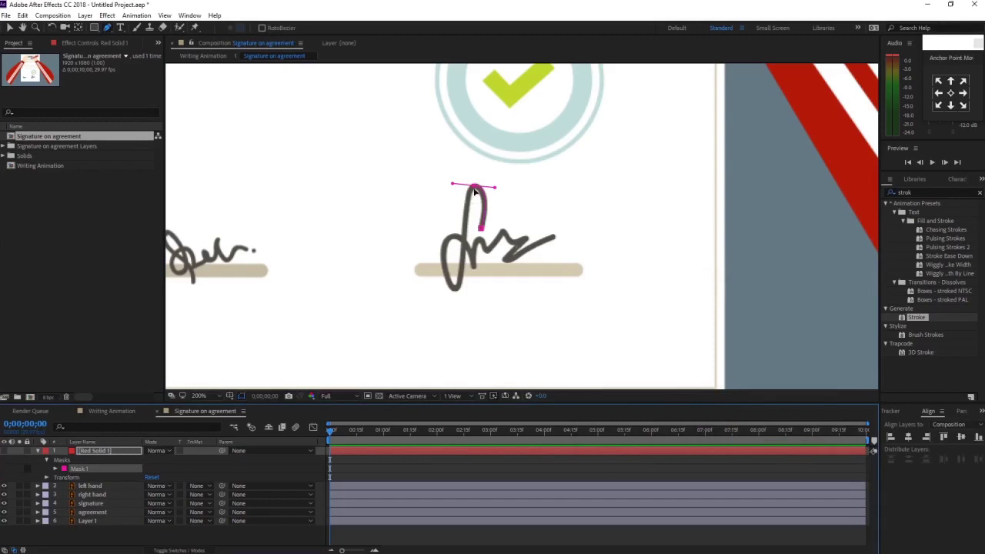
Trace Mask 1 down the signature, around the bottom loop and through the z
left_click(464, 202)
left_click(454, 288)
left_click_drag(453, 236, 500, 243)
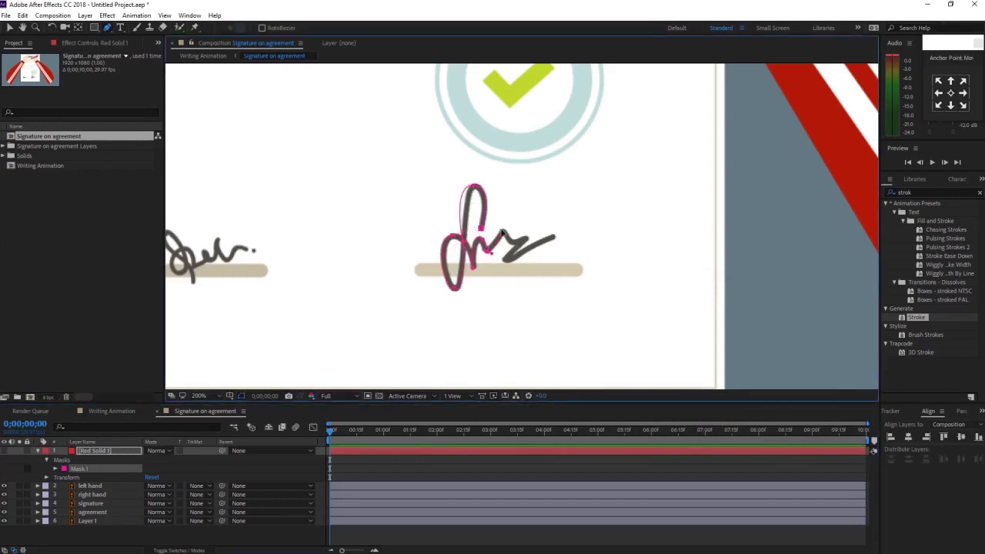
left_click(502, 231)
left_click(545, 229)
left_click(504, 260)
left_click(524, 243)
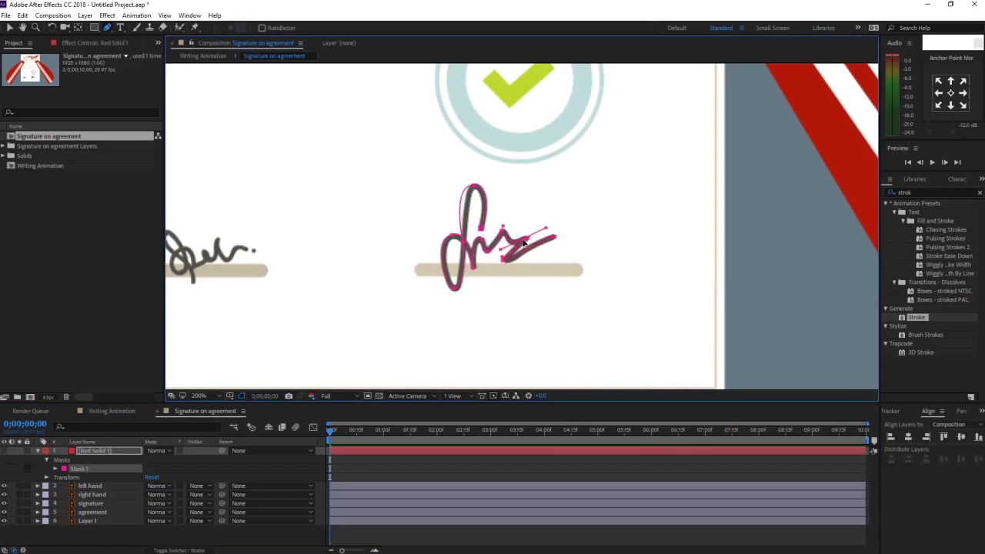
left_click(531, 256)
left_click(506, 262)
left_click(514, 240)
Complete the mask around the upper loop of the f and hide the original signature layer
left_click(486, 255)
left_click(473, 230)
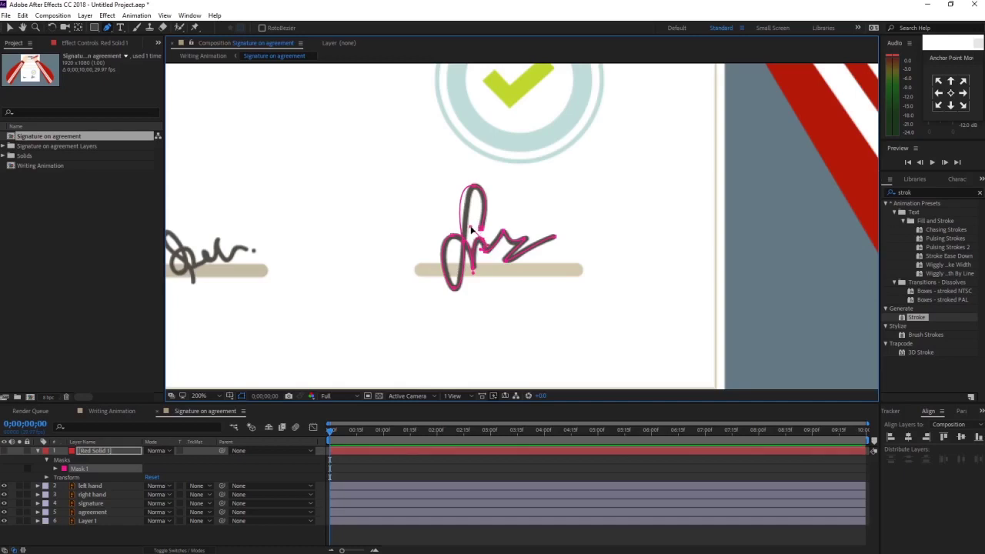
left_click(467, 187)
left_click(484, 223)
left_click(377, 452)
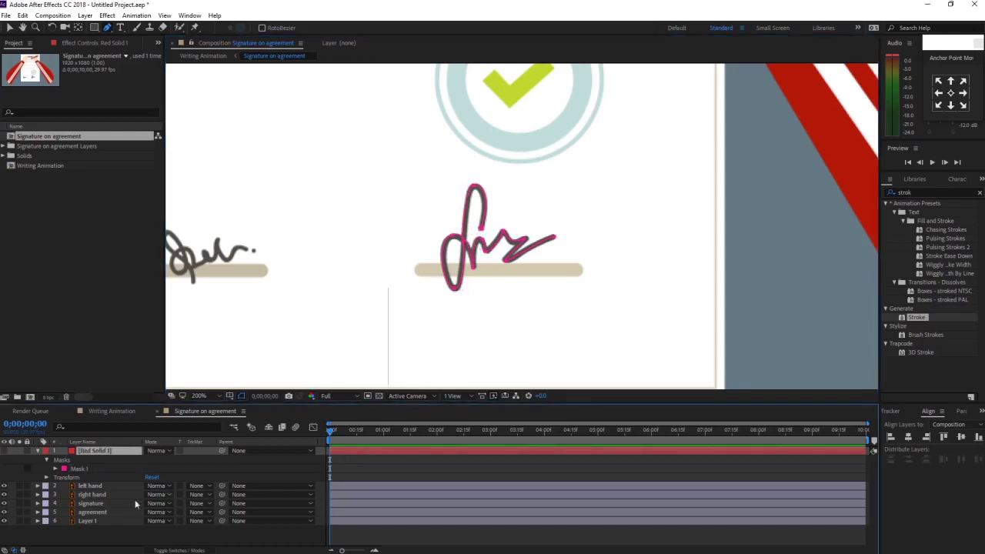
left_click(4, 503)
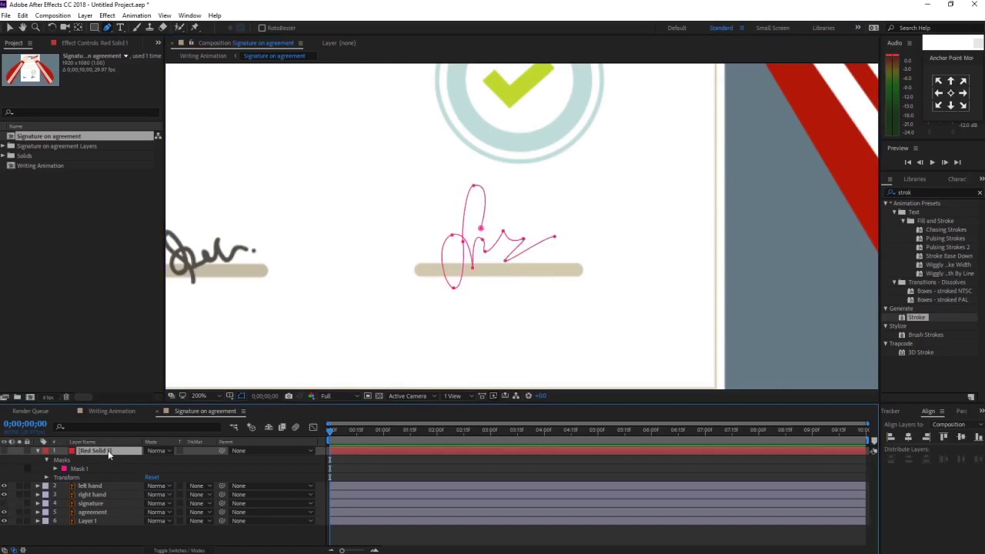
Show Red Solid 1 and apply the Generate > Stroke effect to it
left_click(4, 451)
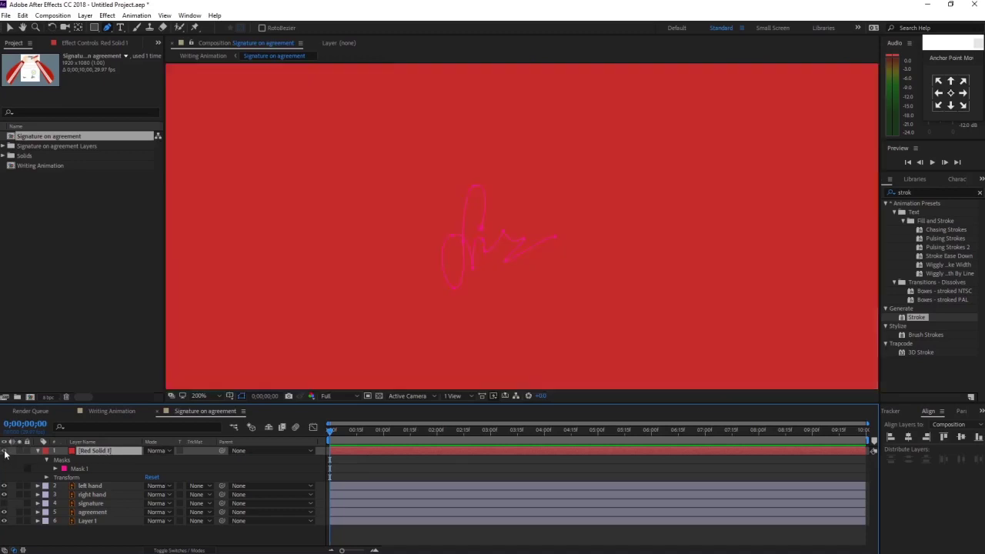
key("comma")
key("comma")
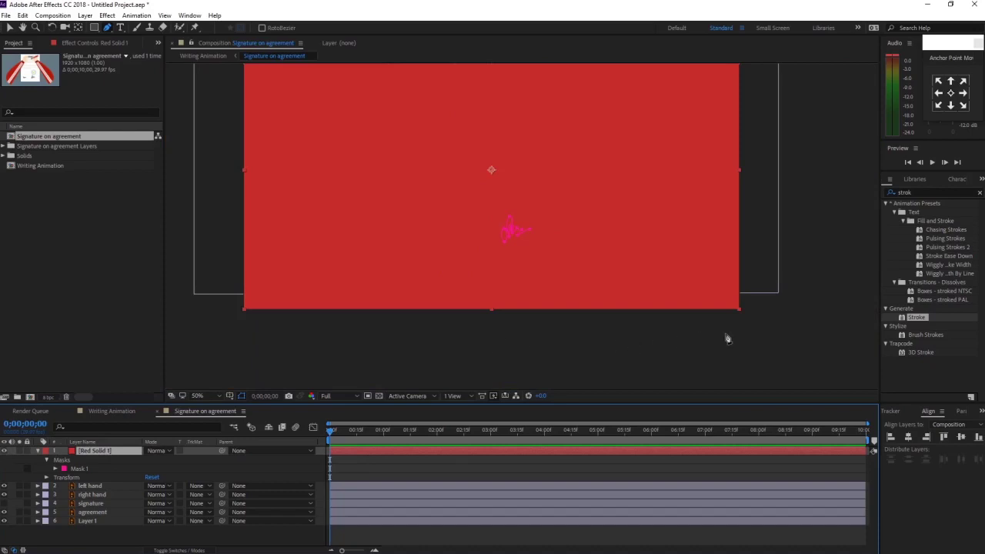
left_click_drag(916, 191, 887, 192)
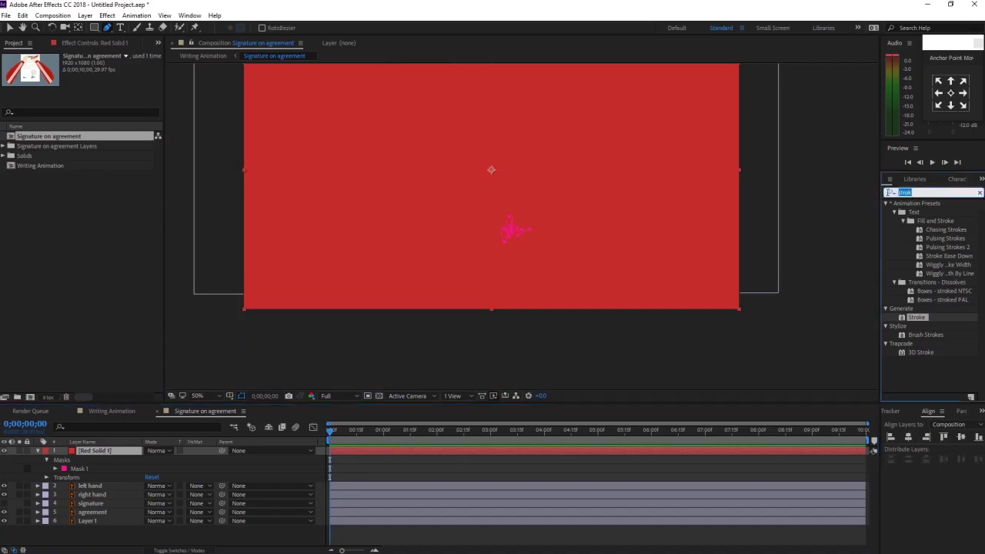
left_click(922, 317)
left_click_drag(921, 322, 370, 451)
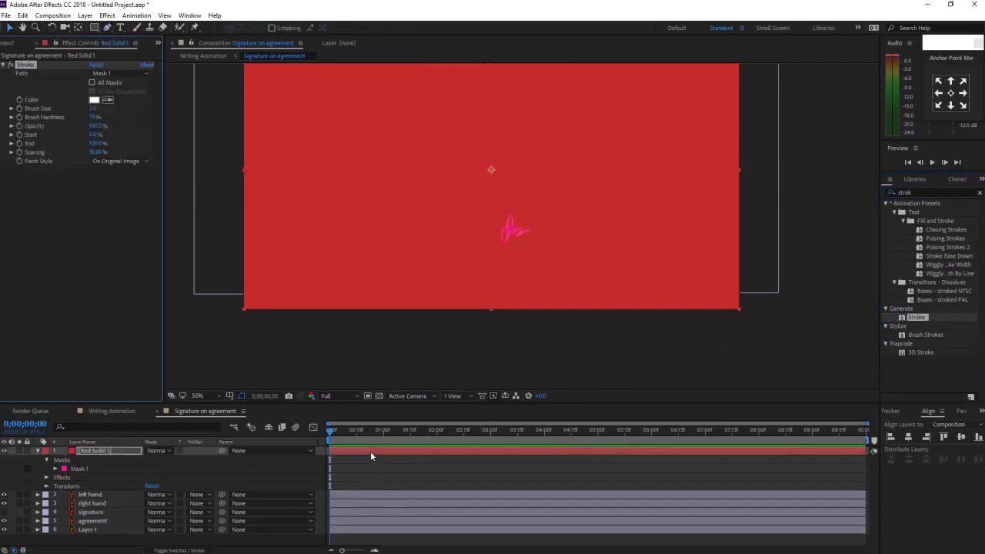
scroll(508, 316, "up", 3)
scroll(527, 301, "up", 1)
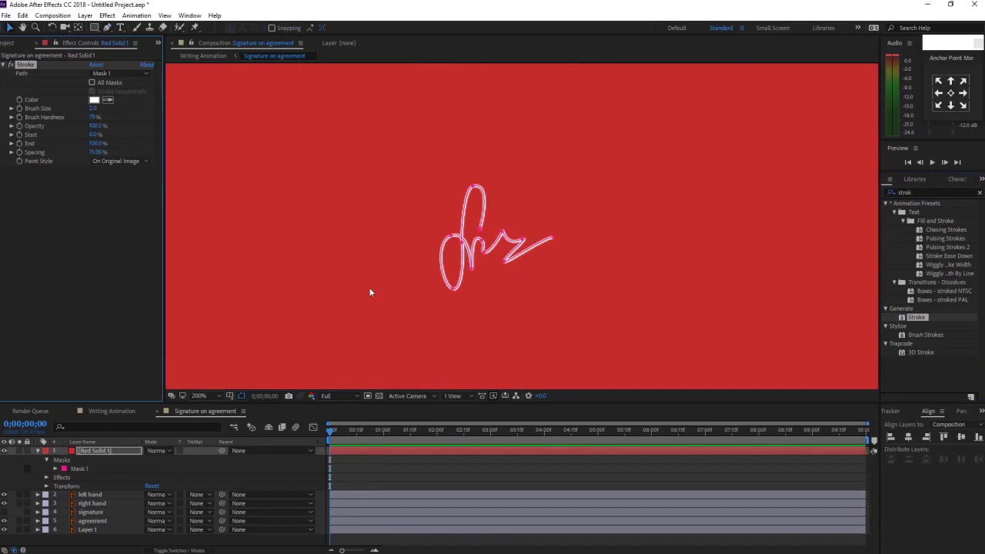
Set the Stroke colour to dark grey and Paint Style to On Transparent
left_click(95, 100)
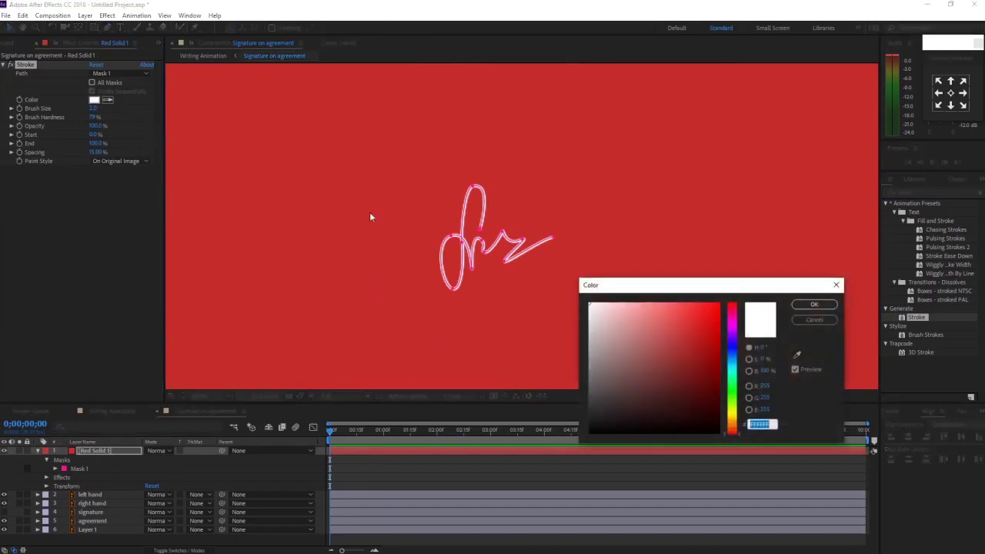
left_click(589, 406)
left_click_drag(590, 406, 578, 412)
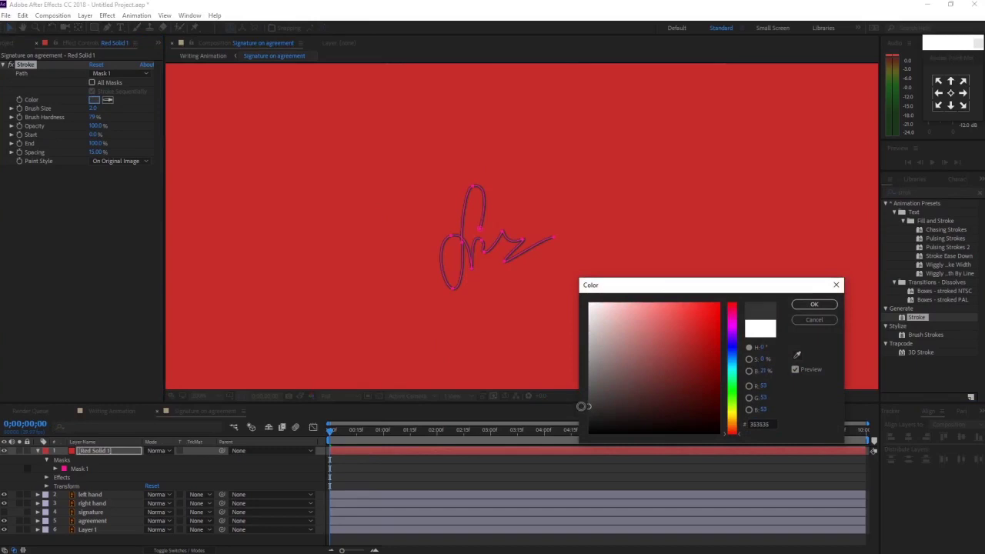
left_click(814, 304)
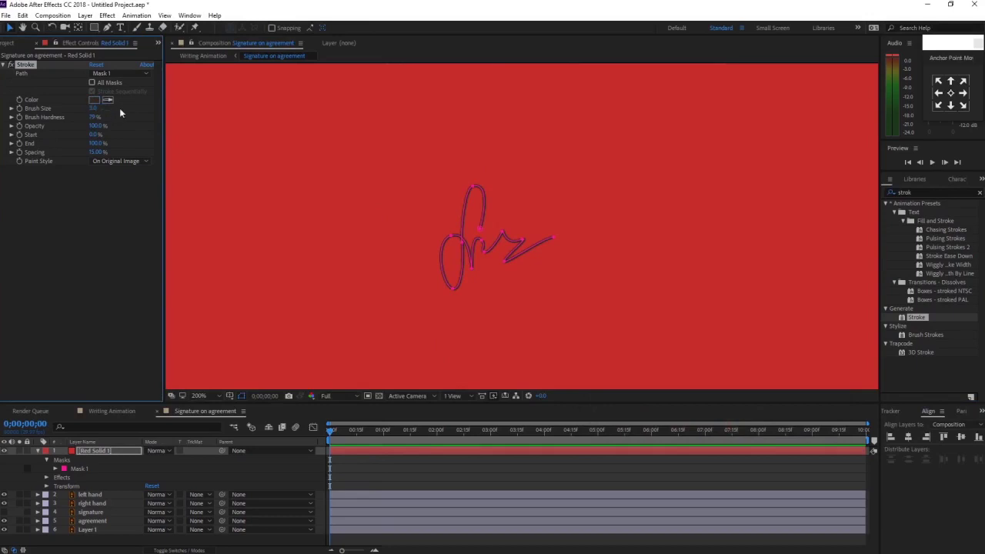
key("comma")
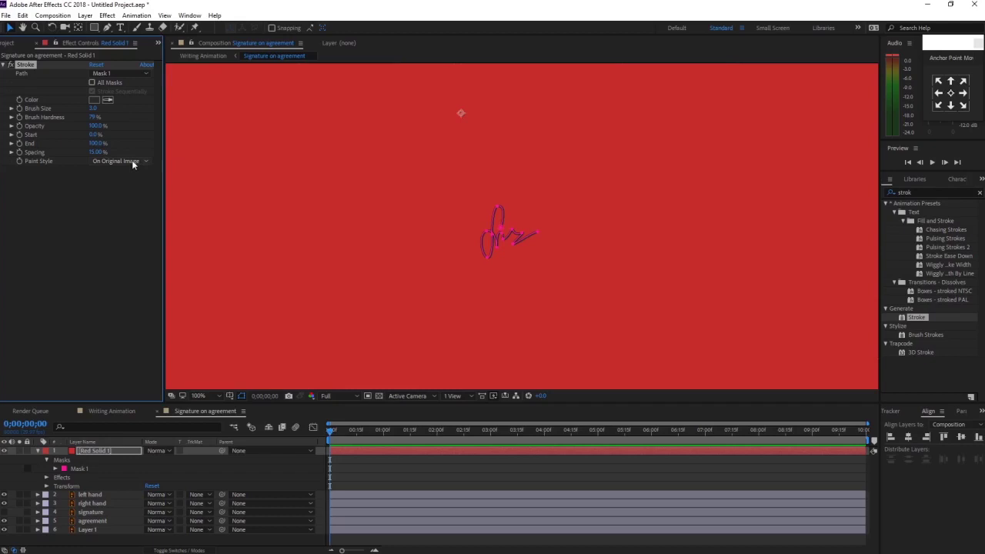
left_click(132, 163)
left_click(132, 185)
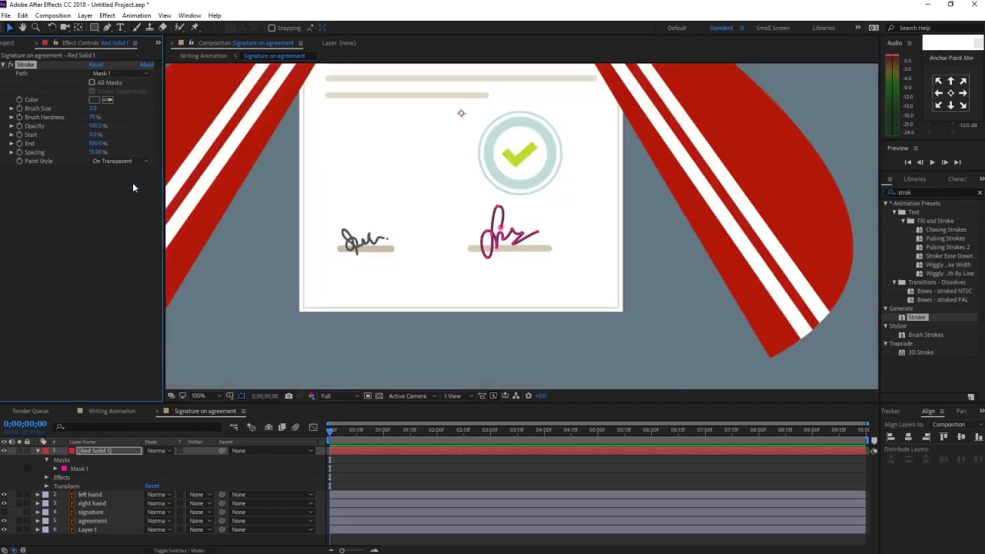
left_click(348, 460)
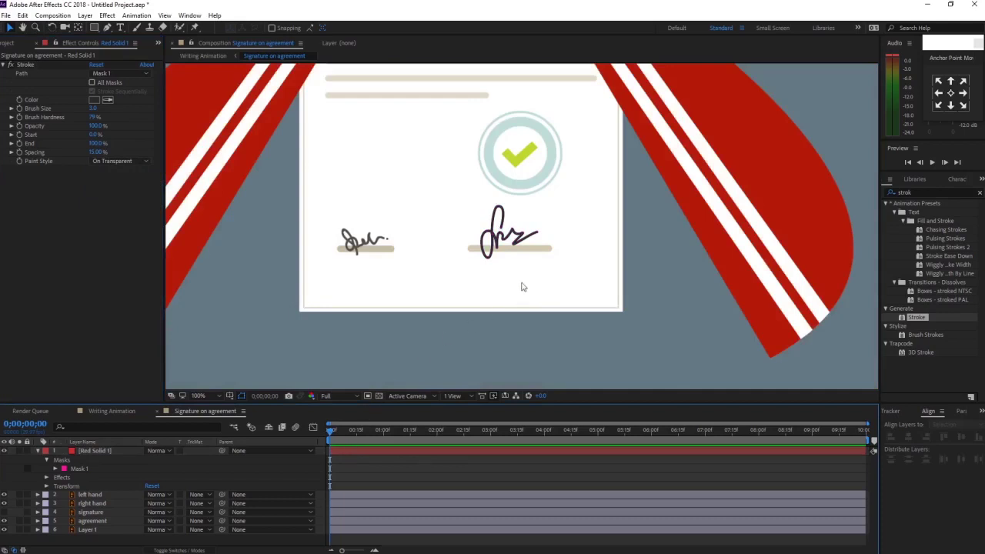
Eyedrop the left signature's grey as the Stroke colour
left_click_drag(464, 258, 536, 263)
key("period")
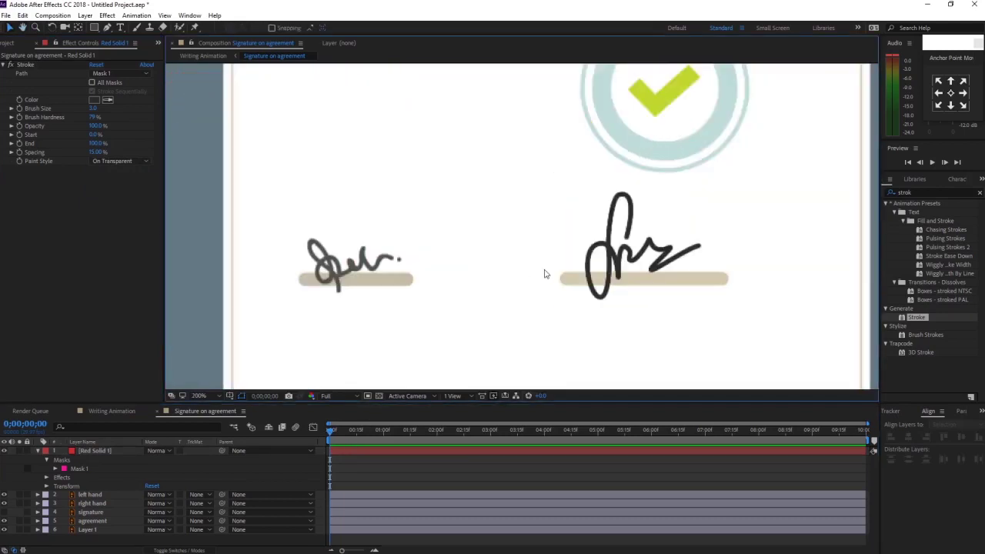
left_click(343, 450)
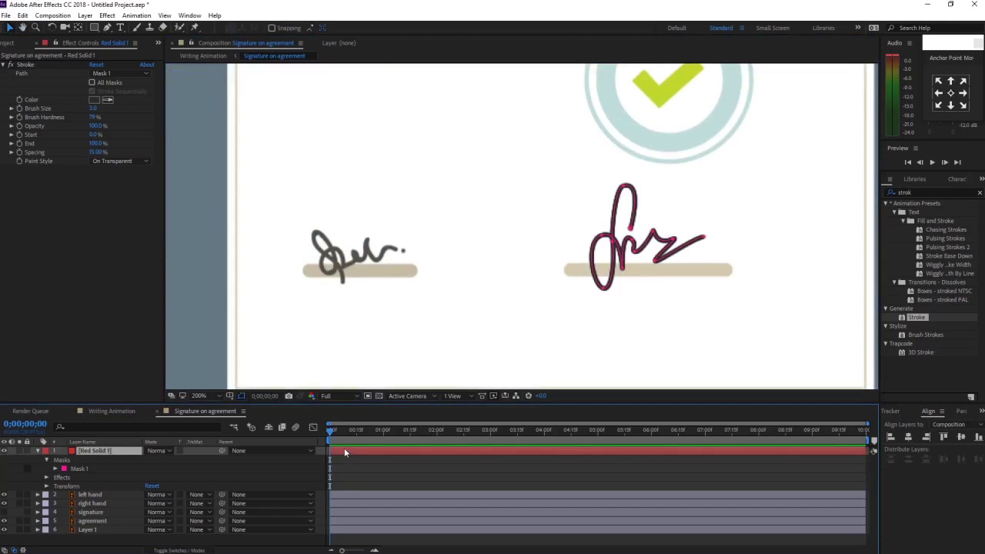
left_click(108, 99)
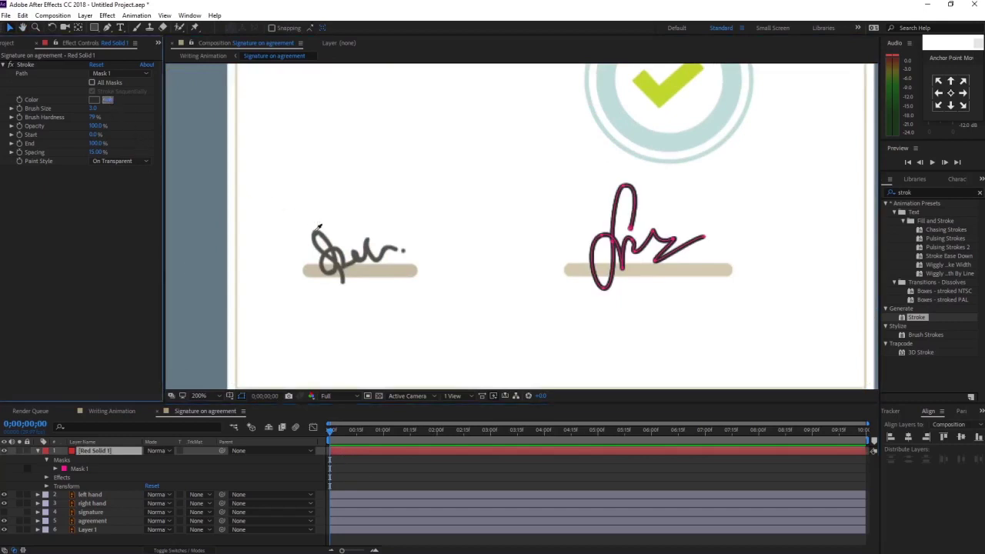
left_click(324, 231)
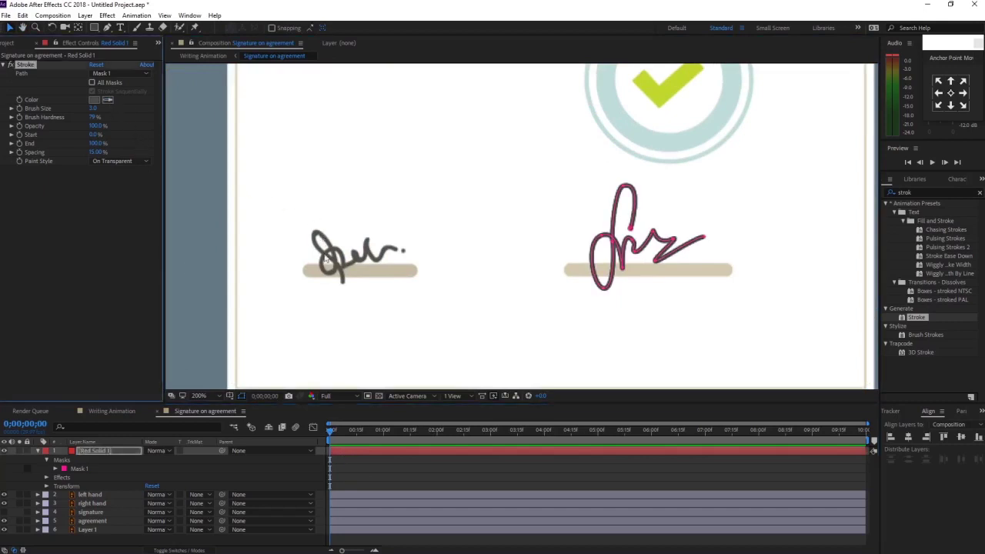
left_click(350, 463)
key("comma")
left_click(200, 396)
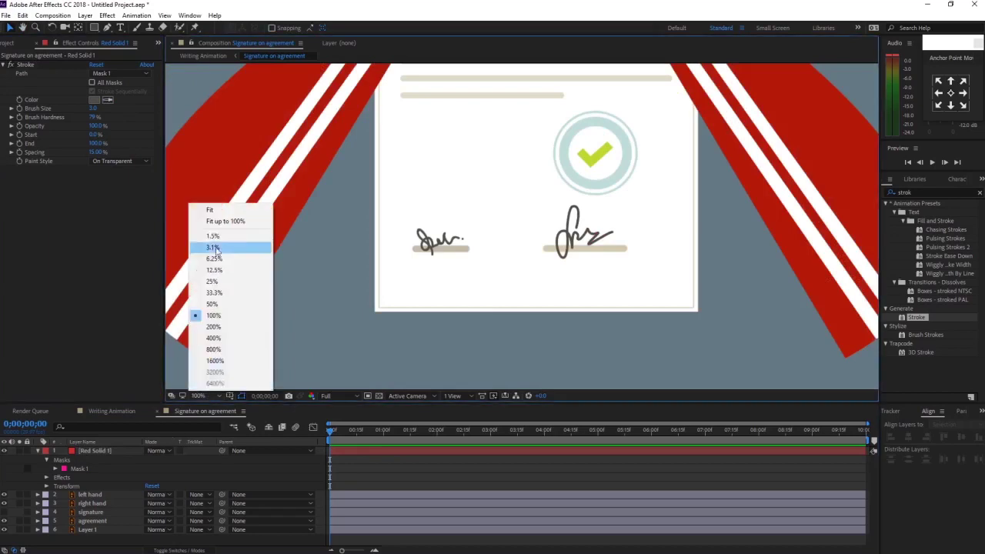
left_click(208, 214)
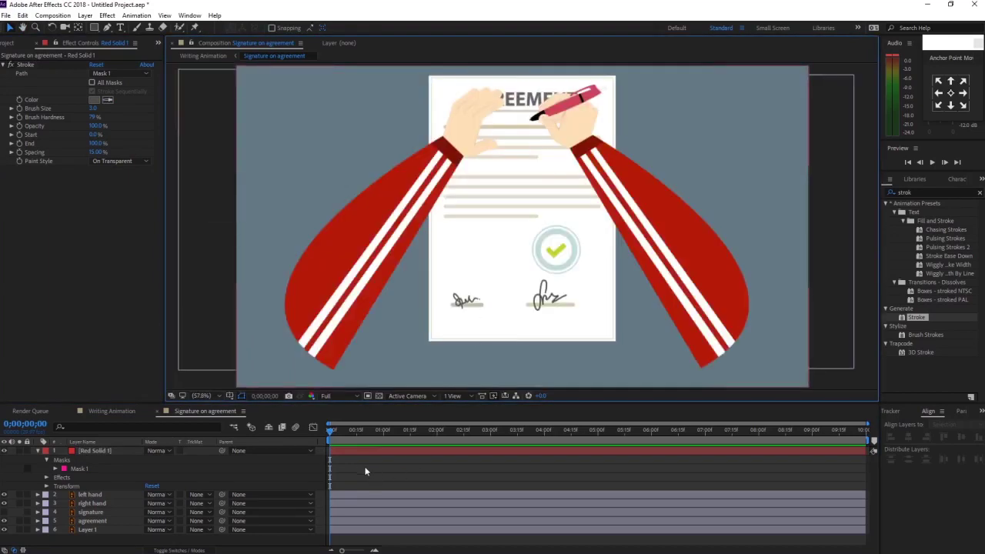
left_click(334, 497)
left_click(102, 497)
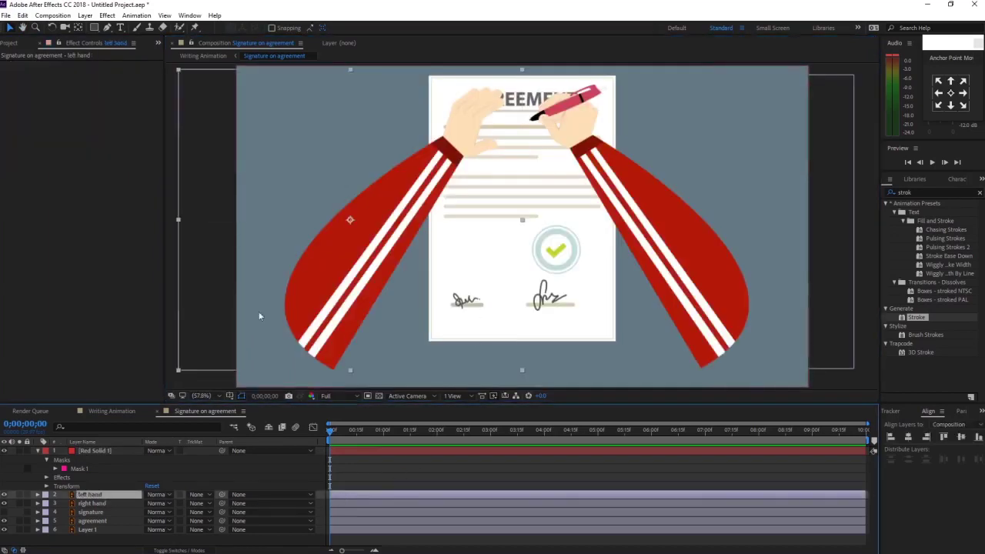
left_click_drag(434, 183, 377, 350)
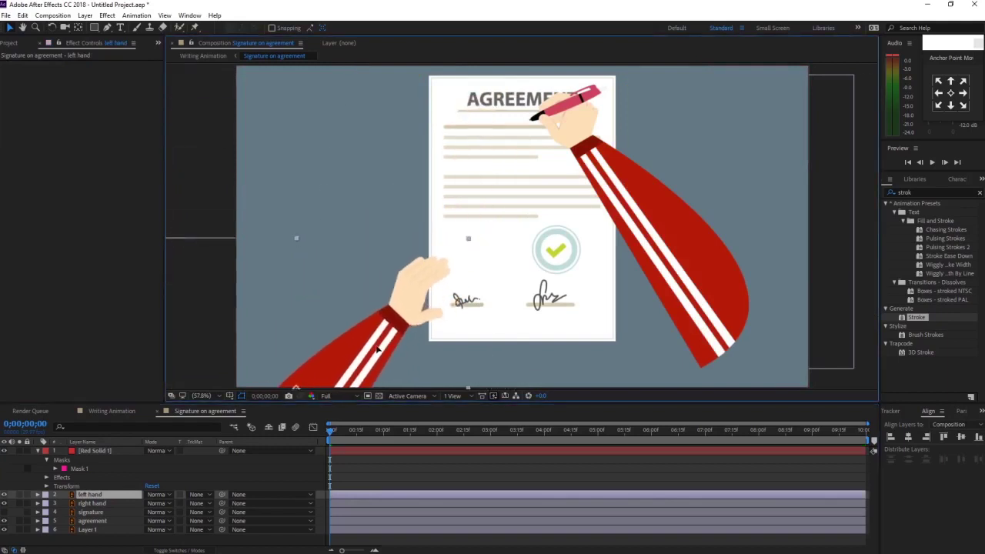
left_click(94, 504)
left_click_drag(97, 506, 100, 449)
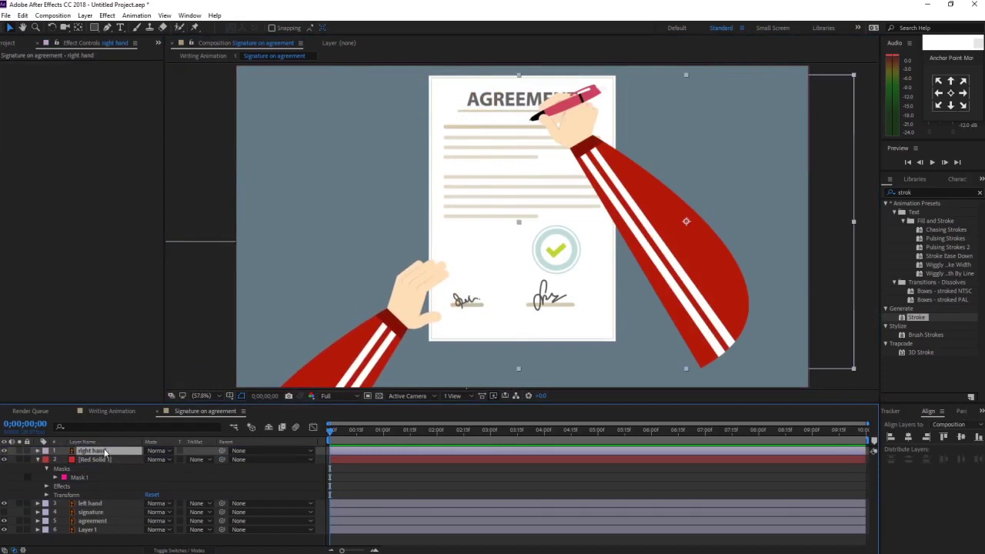
left_click_drag(598, 177, 623, 243)
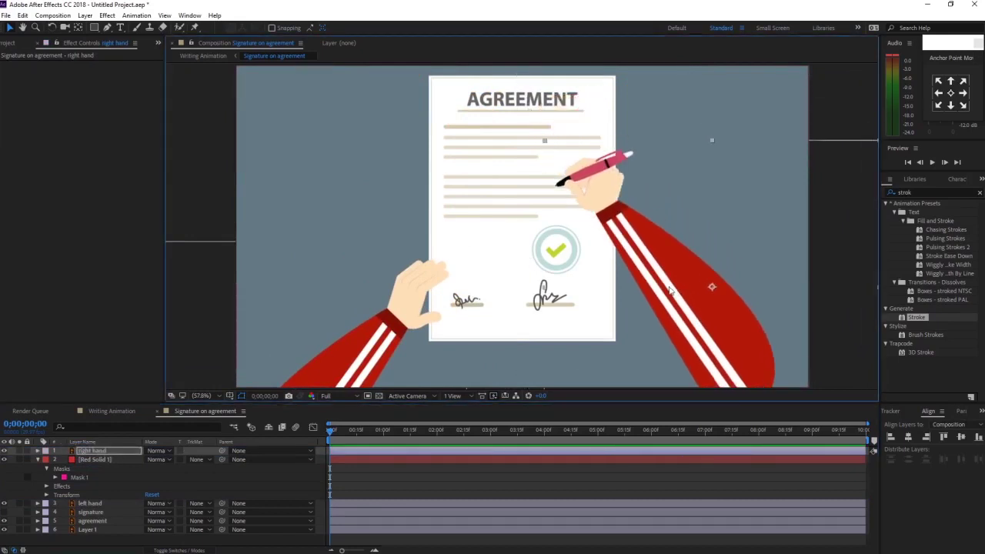
key("y")
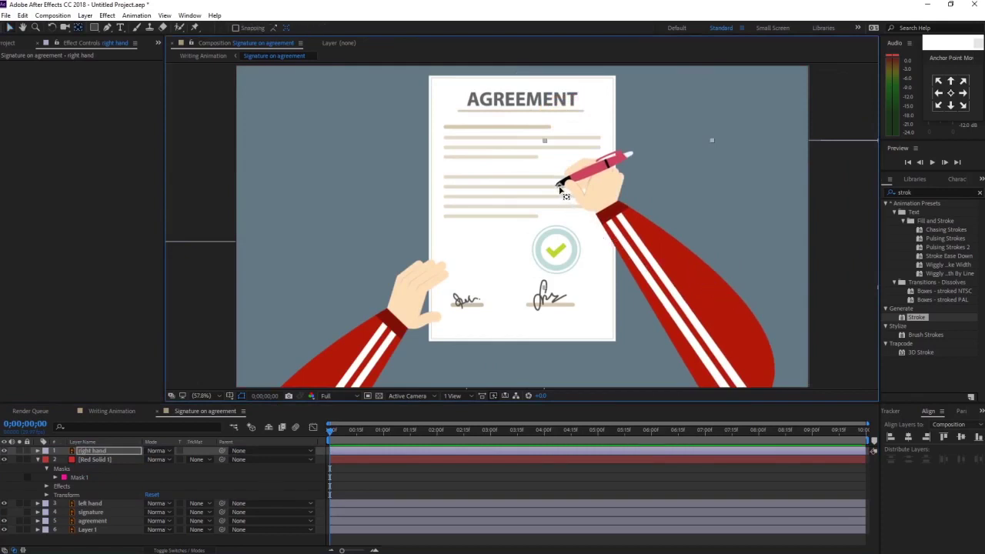
key("slash")
scroll(571, 177, "up", 1)
scroll(585, 177, "up", 1)
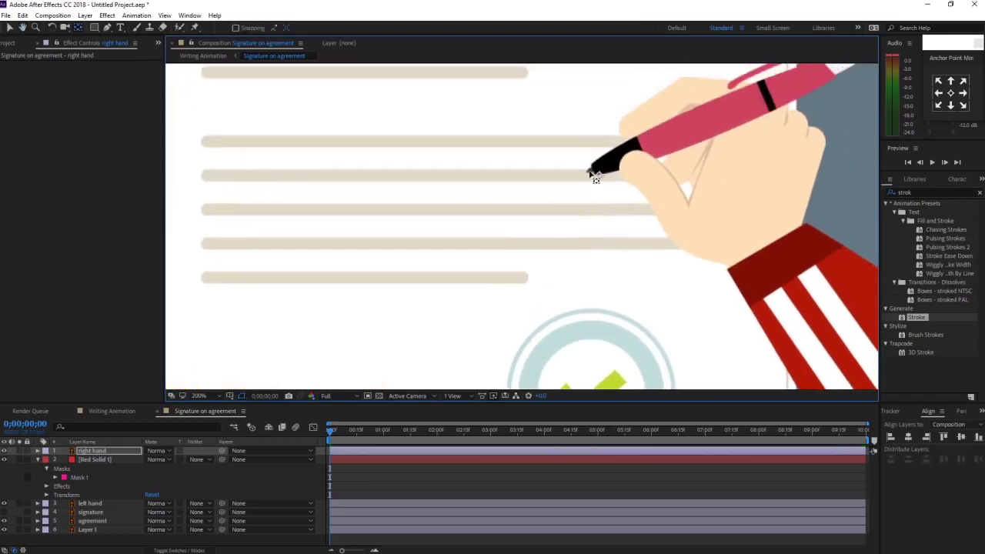
scroll(592, 177, "down", 1)
scroll(593, 177, "down", 1)
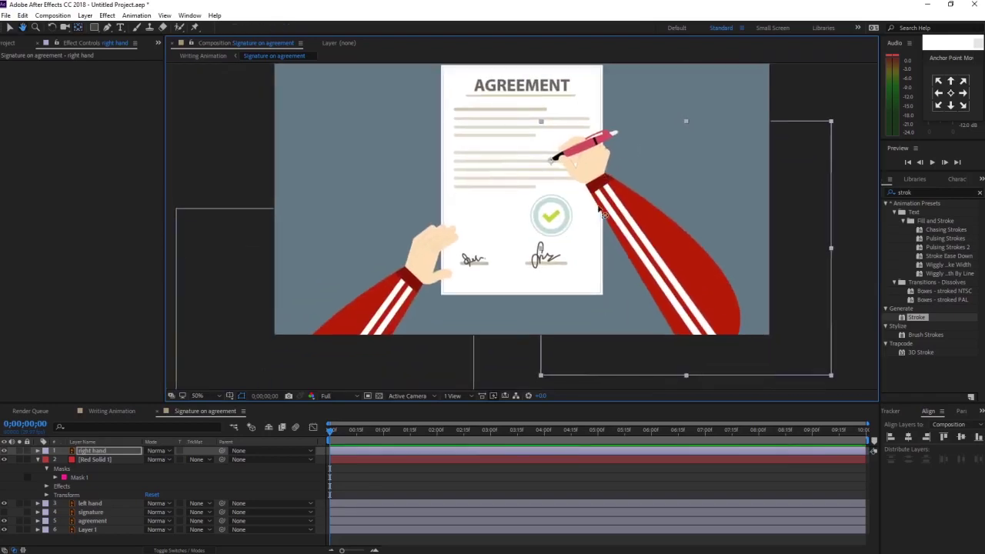
scroll(651, 287, "up", 2)
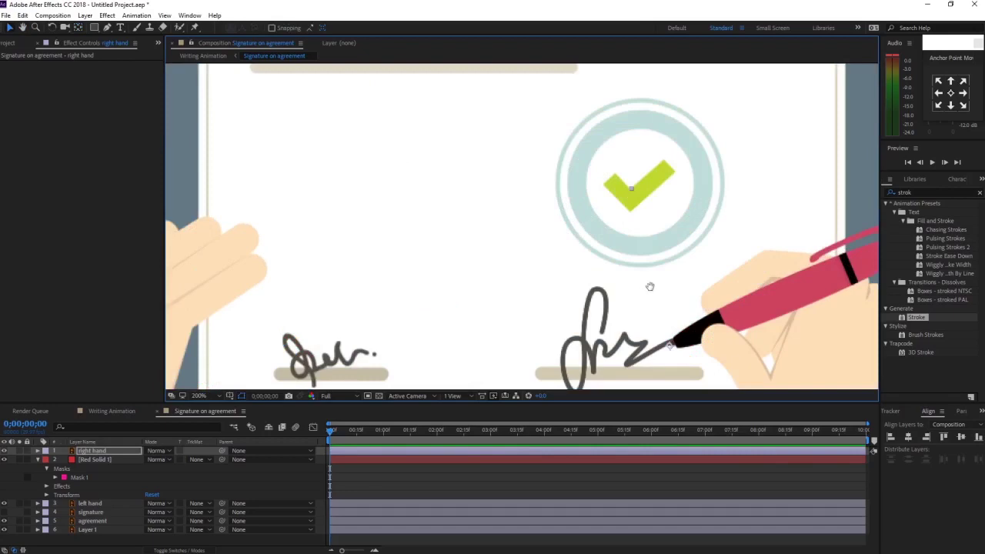
scroll(580, 256, "up", 1)
scroll(579, 256, "down", 2)
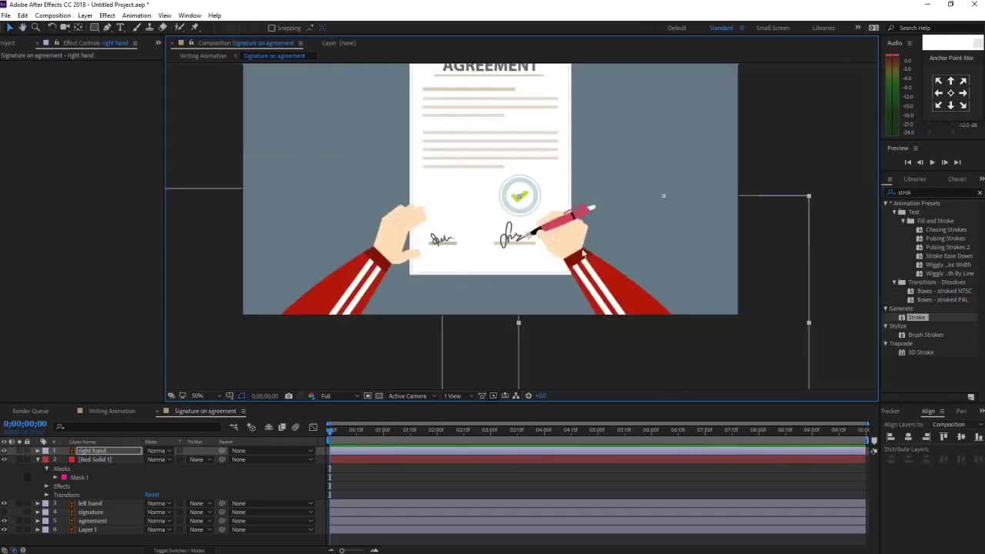
scroll(571, 306, "down", 1)
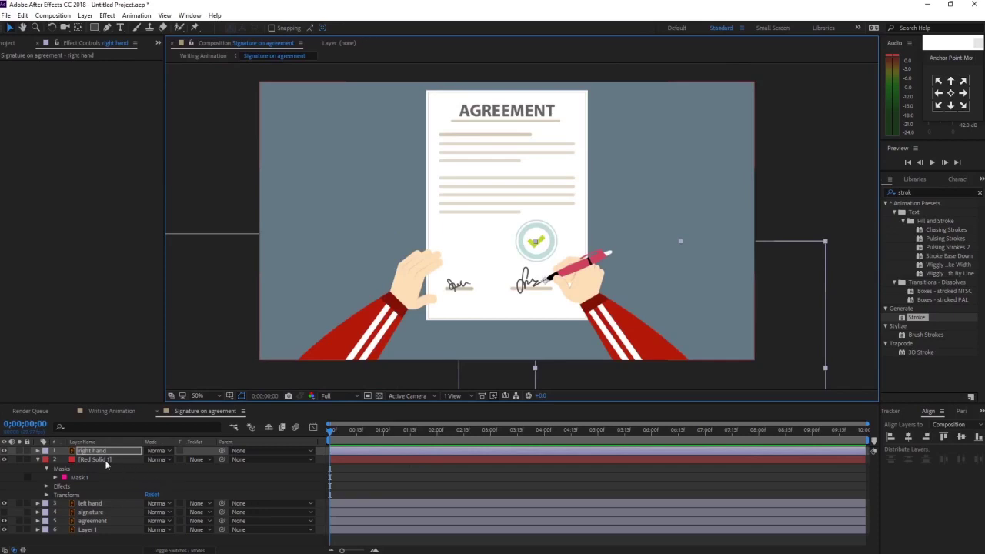
Copy Mask 1's Mask Path from Red Solid 1
left_click(105, 460)
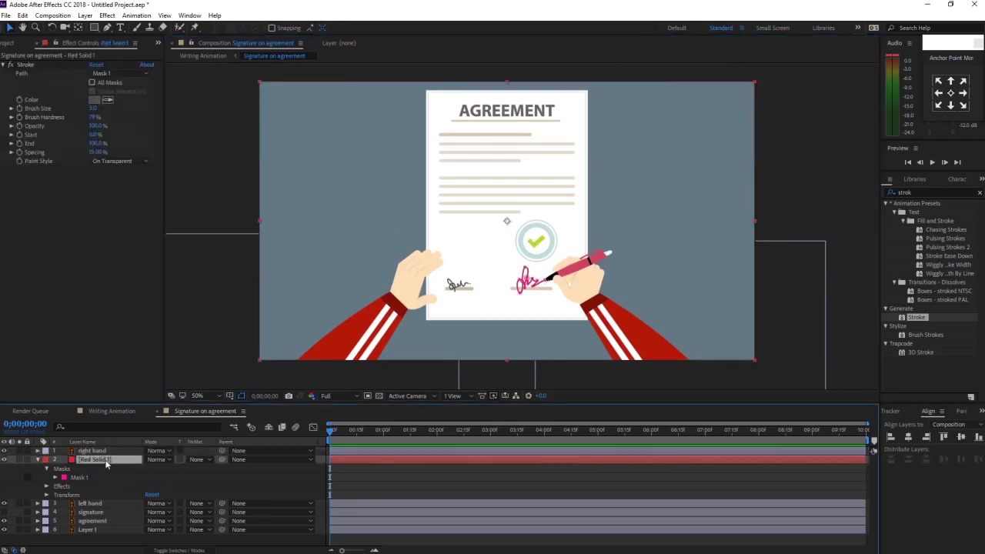
left_click(55, 478)
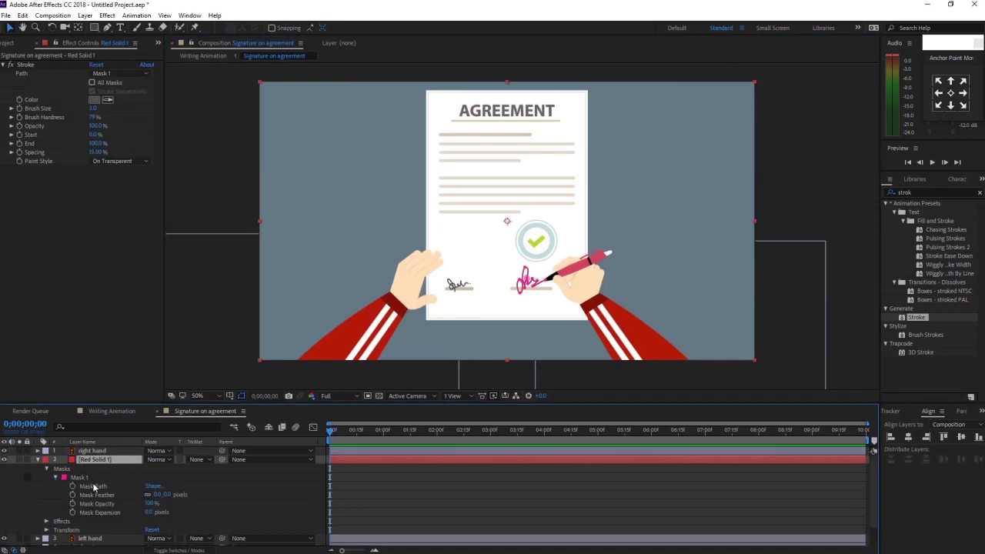
left_click(81, 489)
left_click(22, 15)
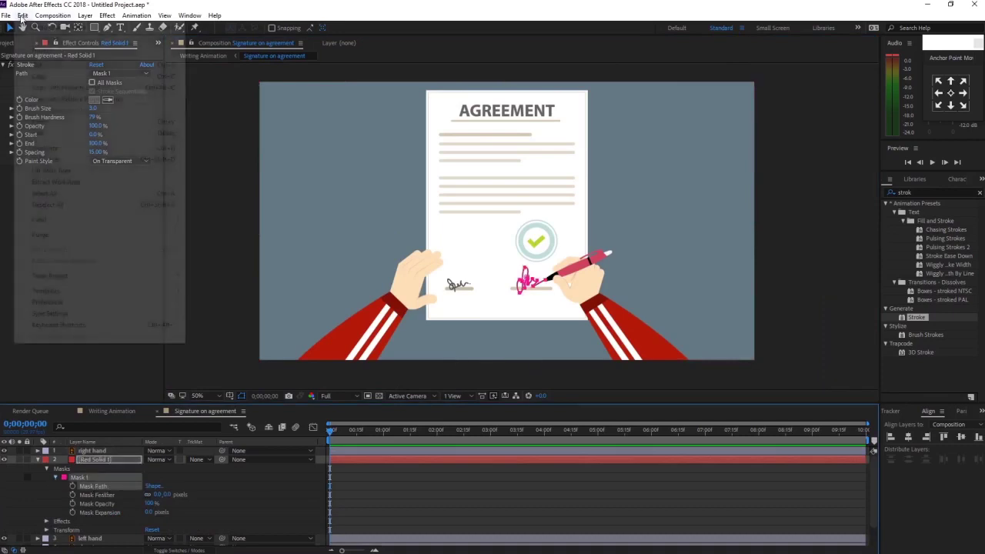
left_click(37, 77)
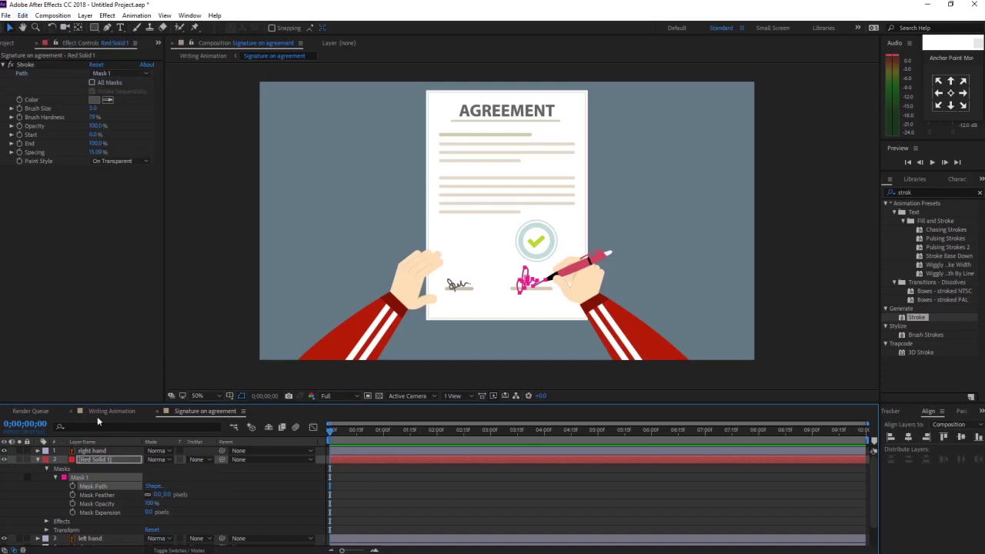
Paste the mask path into the right hand layer's Transform > Position
left_click(98, 452)
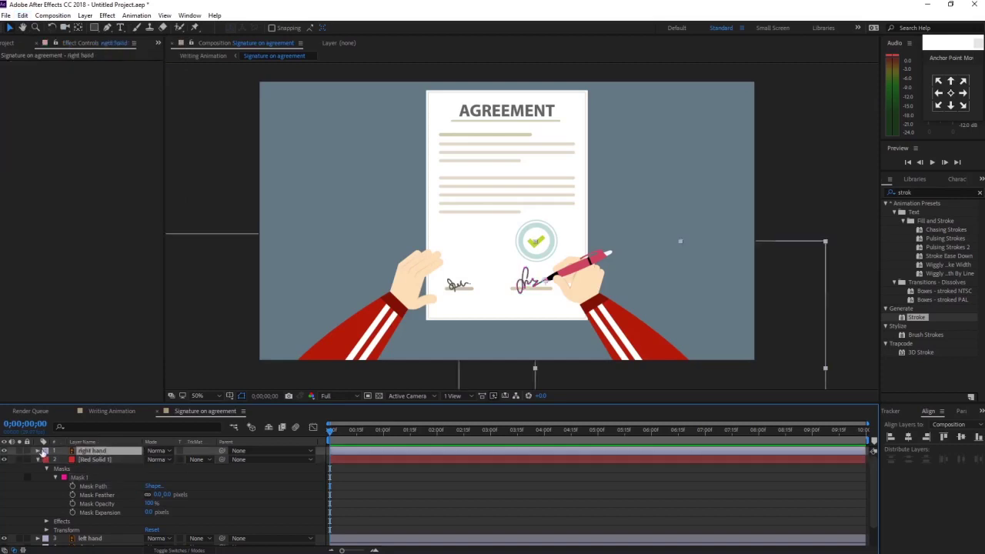
left_click(37, 451)
left_click(46, 460)
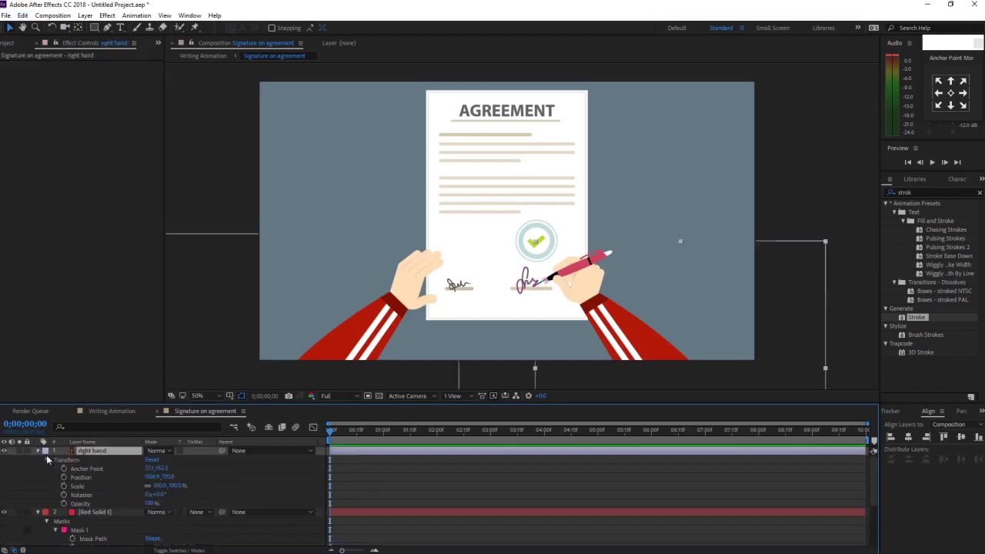
left_click(92, 479)
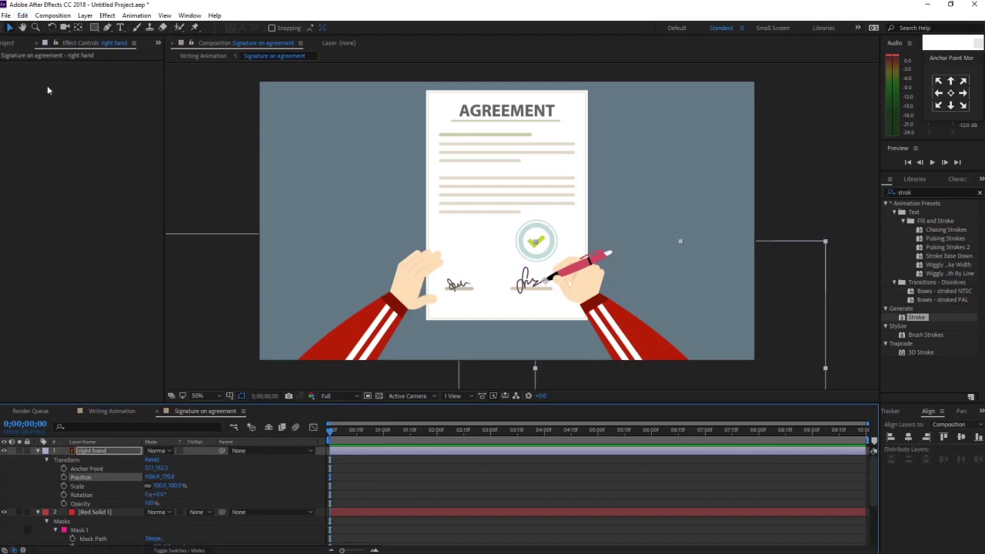
left_click(22, 16)
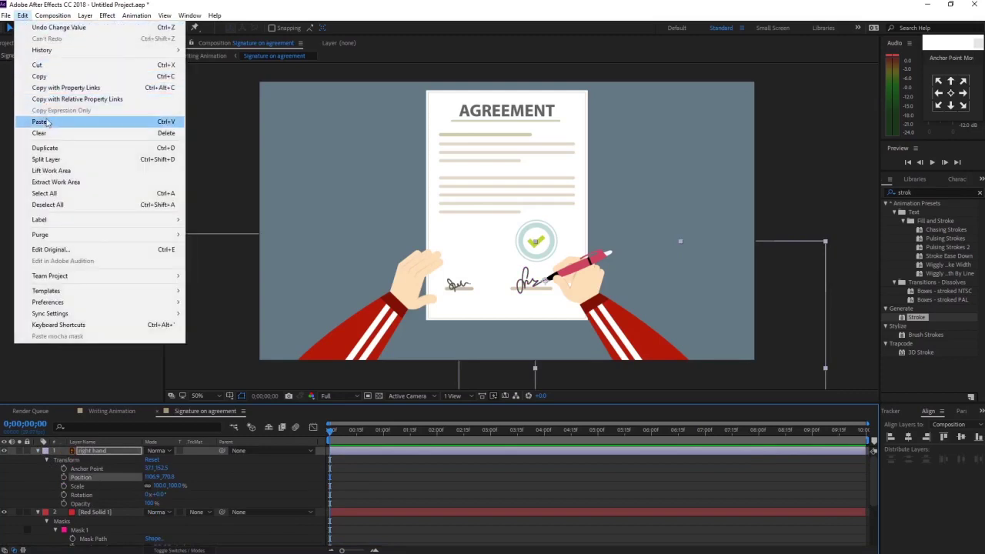
left_click(40, 121)
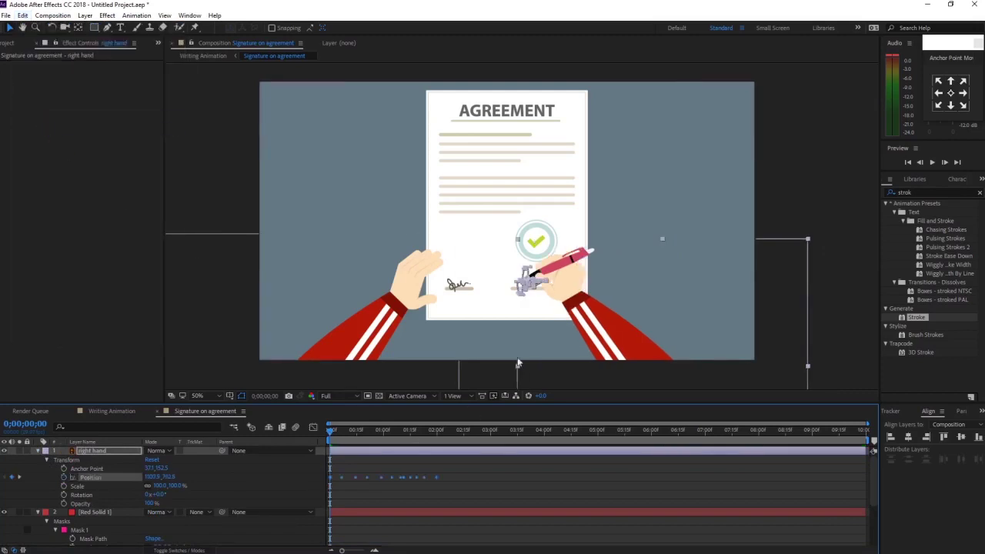
scroll(540, 326, "up", 2)
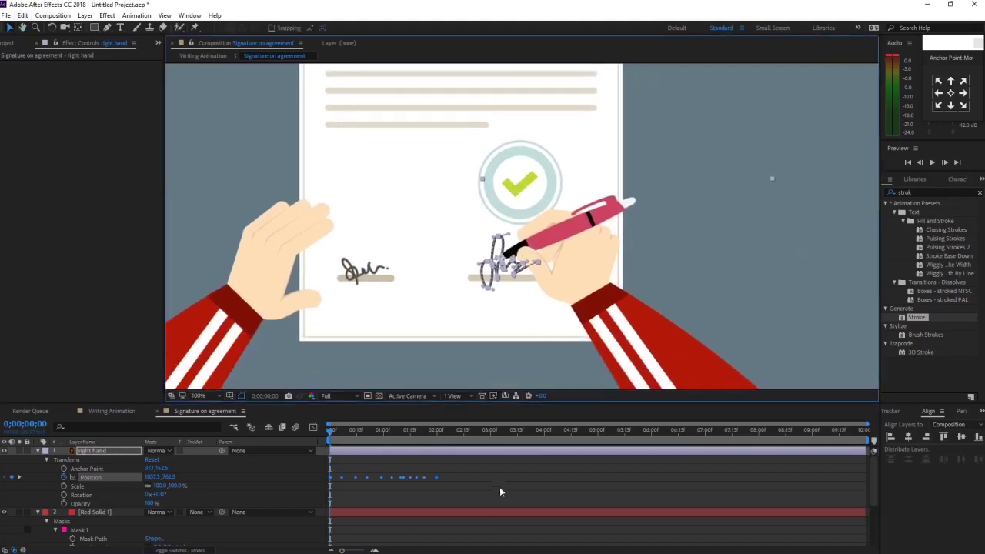
Preview the hand's pen travelling along the signature, then return to the start
key("space")
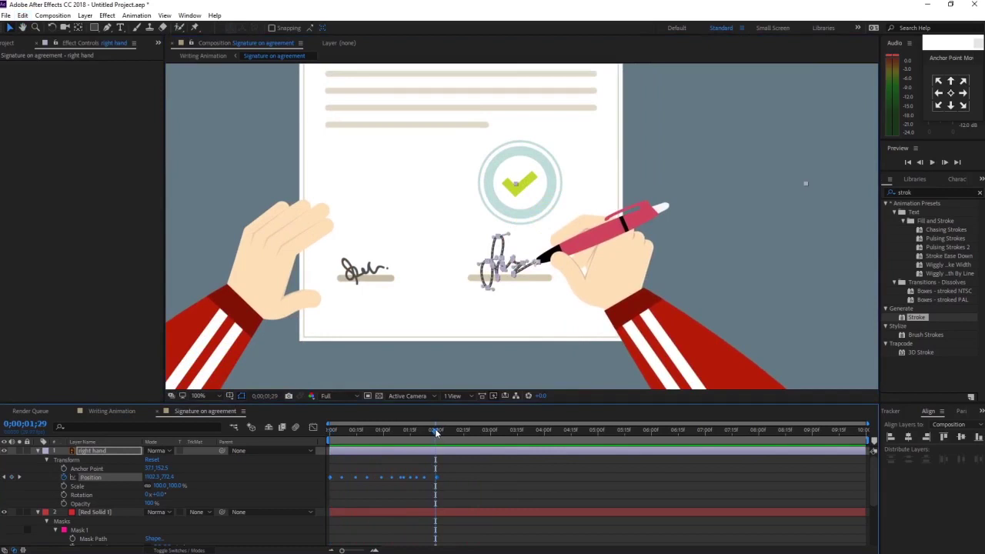
left_click(373, 441)
key("space")
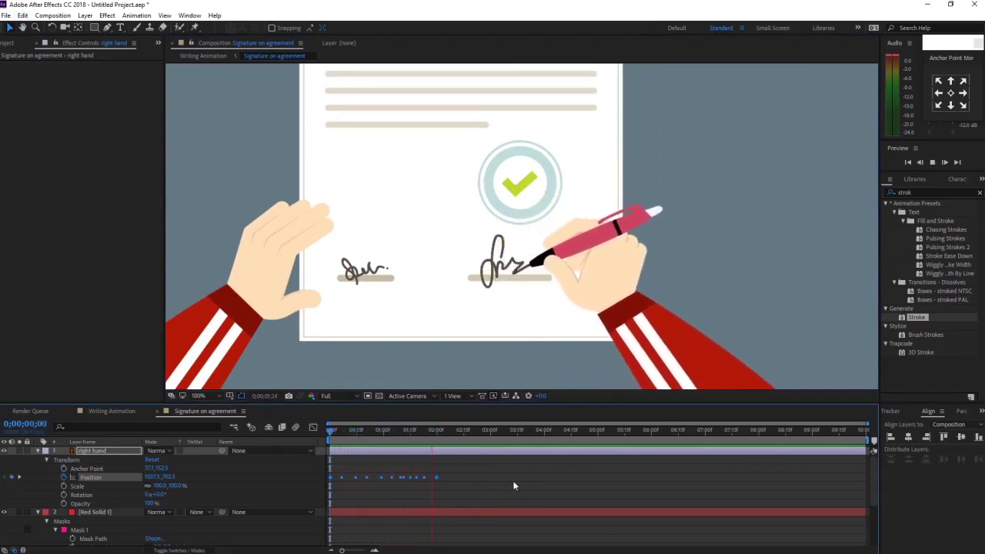
key("space")
left_click(446, 433)
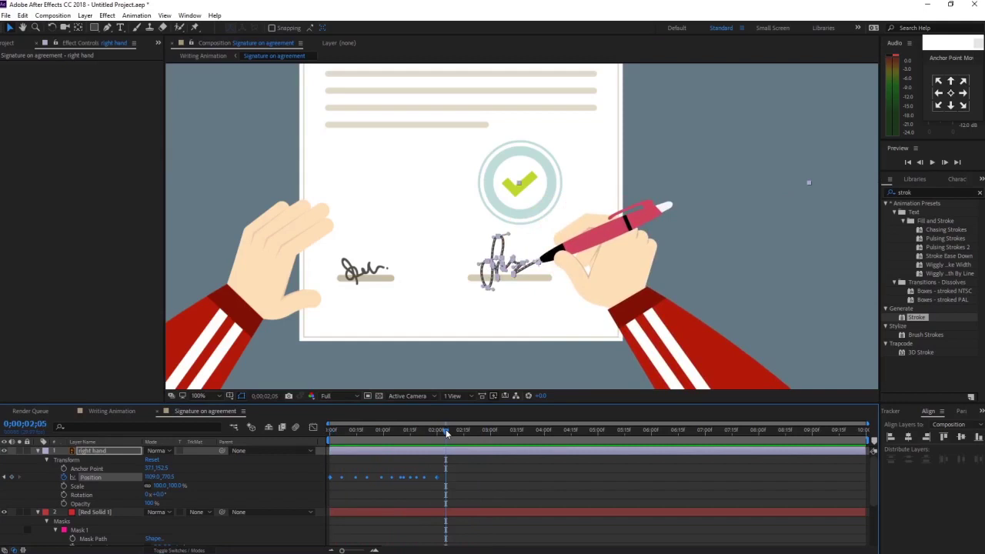
key("Home")
Select the Red Solid 1 layer and reveal only its Stroke effect's End property
left_click(356, 512)
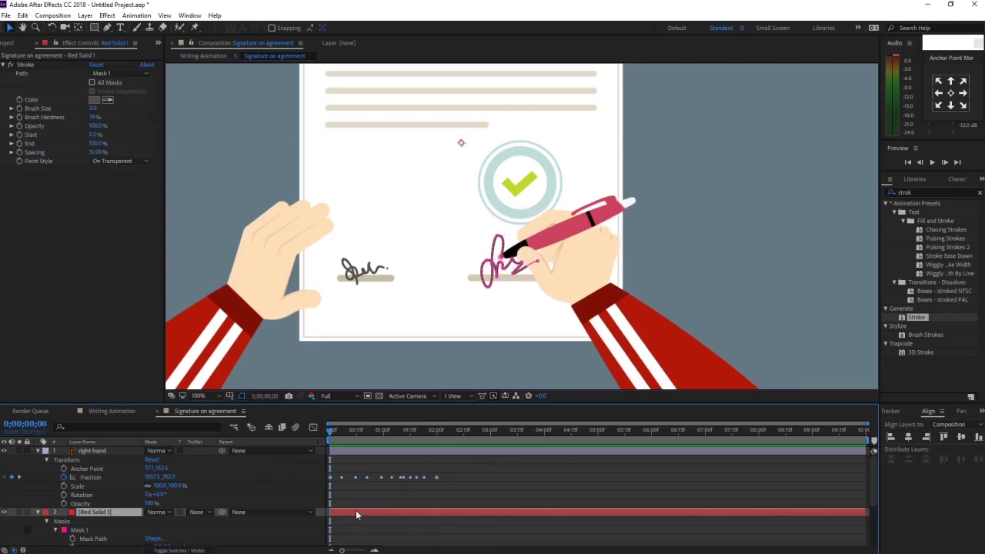
left_click(21, 146)
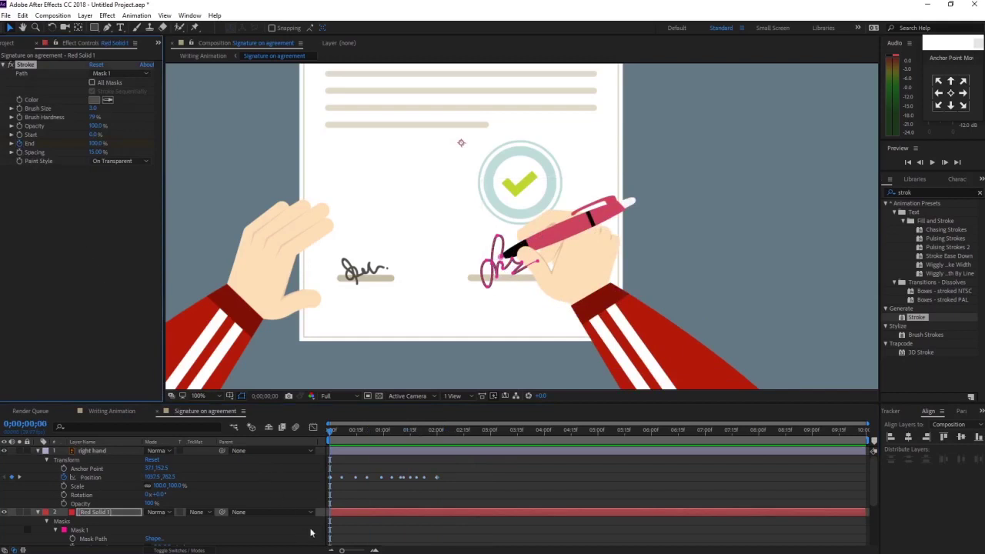
scroll(358, 528, "down", 1)
scroll(356, 505, "down", 1)
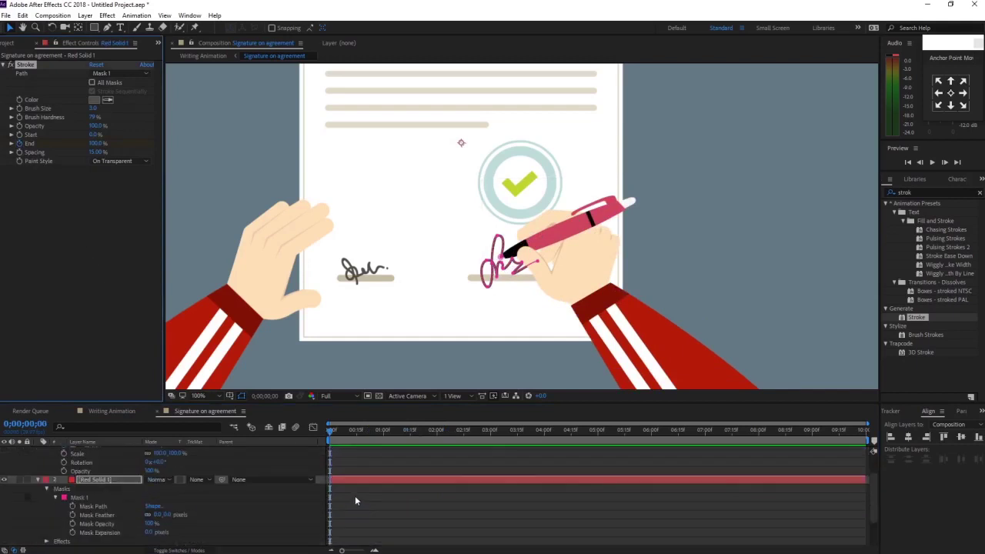
key("s")
key("s")
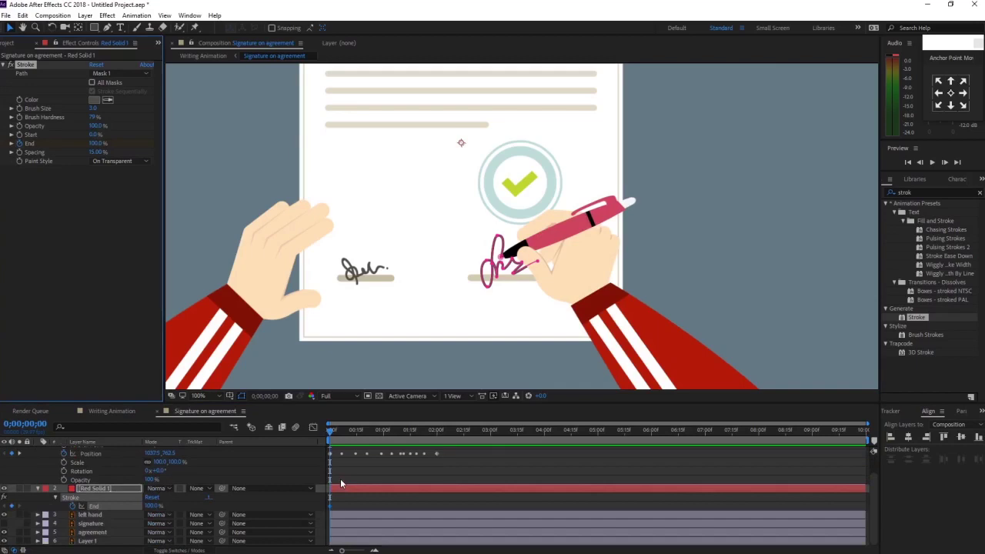
Keyframe Stroke End at 0% at 0:00 and 100% at 2:00, then preview from the start
left_click(154, 506)
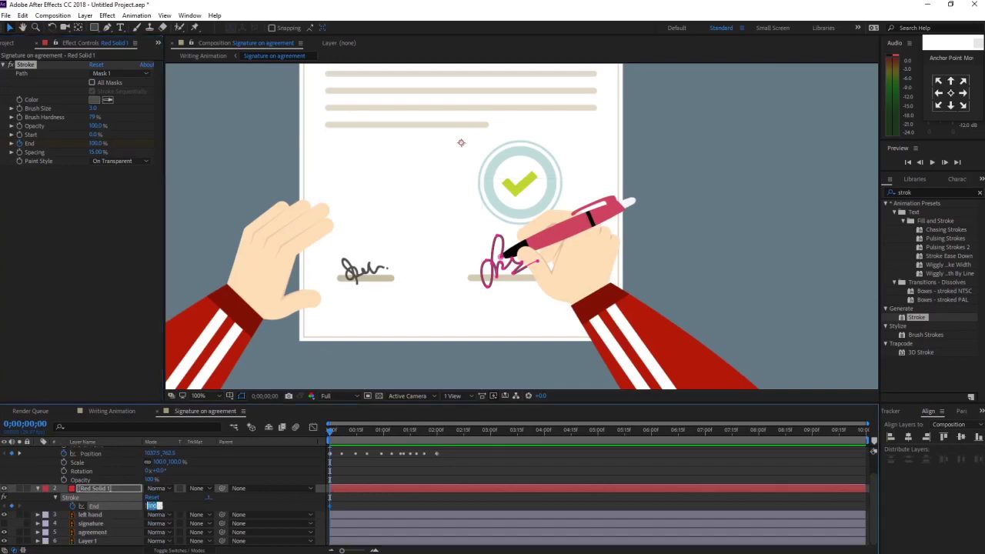
type("0")
key("Return")
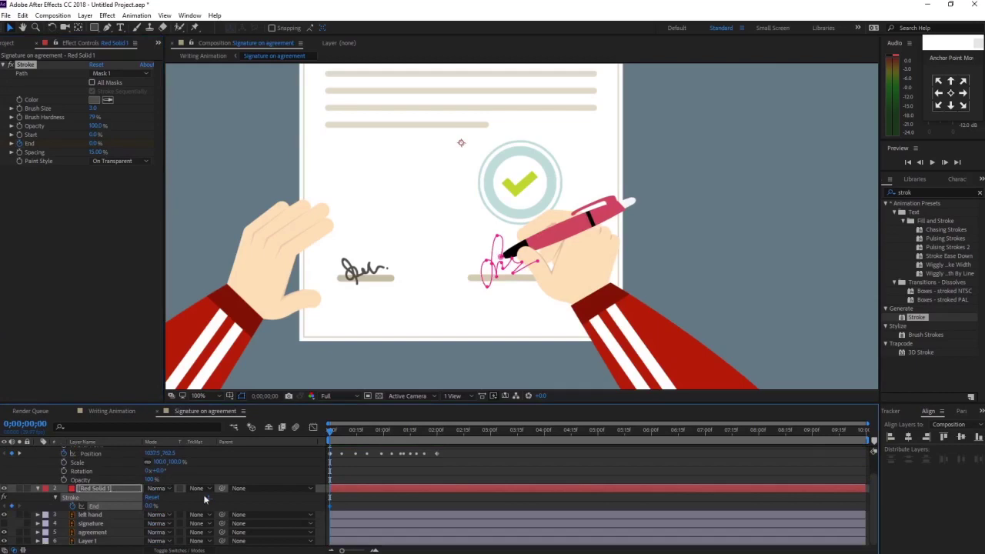
left_click_drag(331, 436, 436, 430)
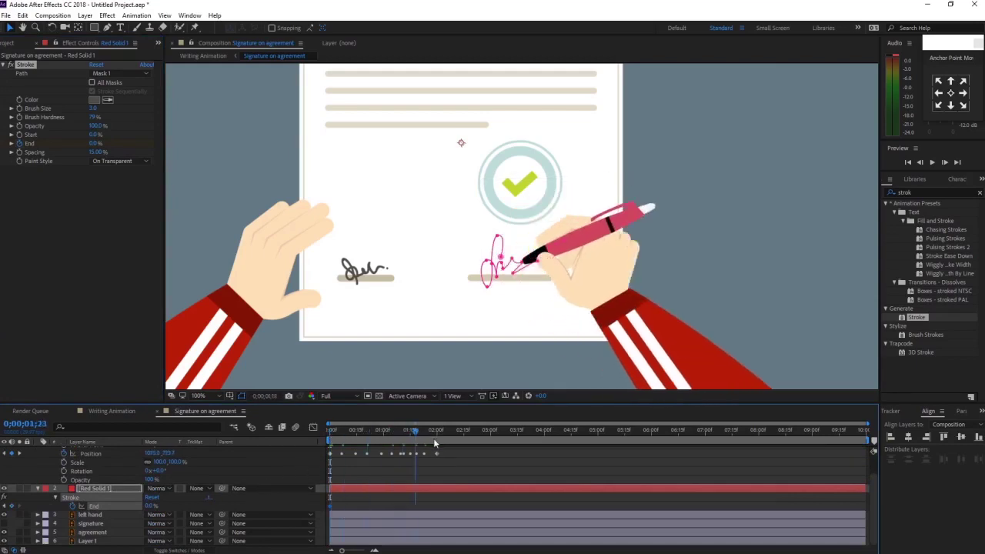
left_click(153, 505)
type("100")
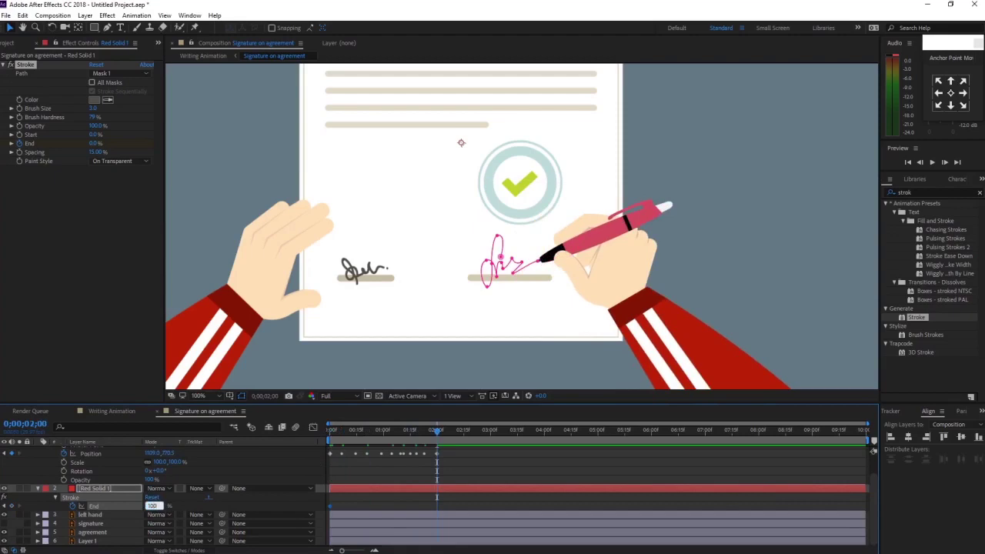
key("Return")
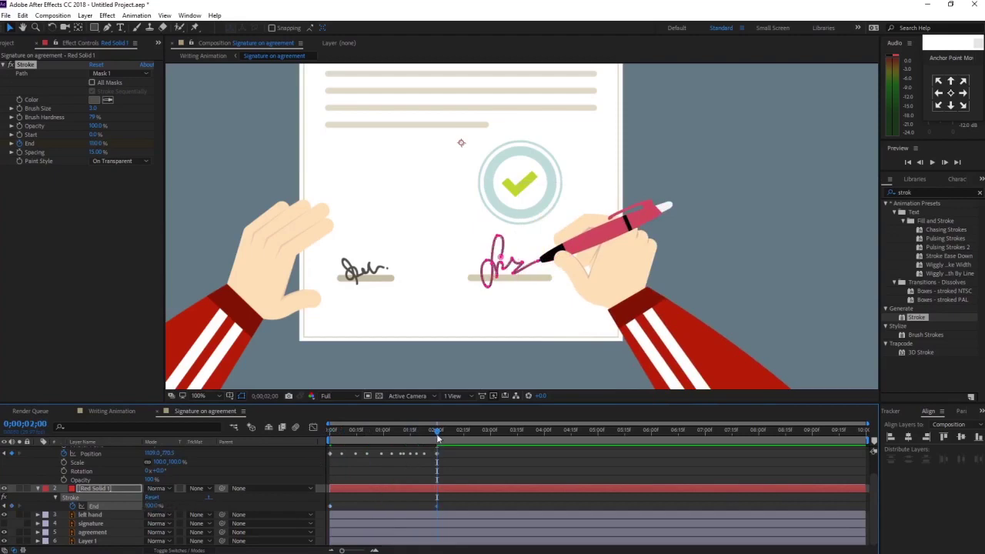
key("Home")
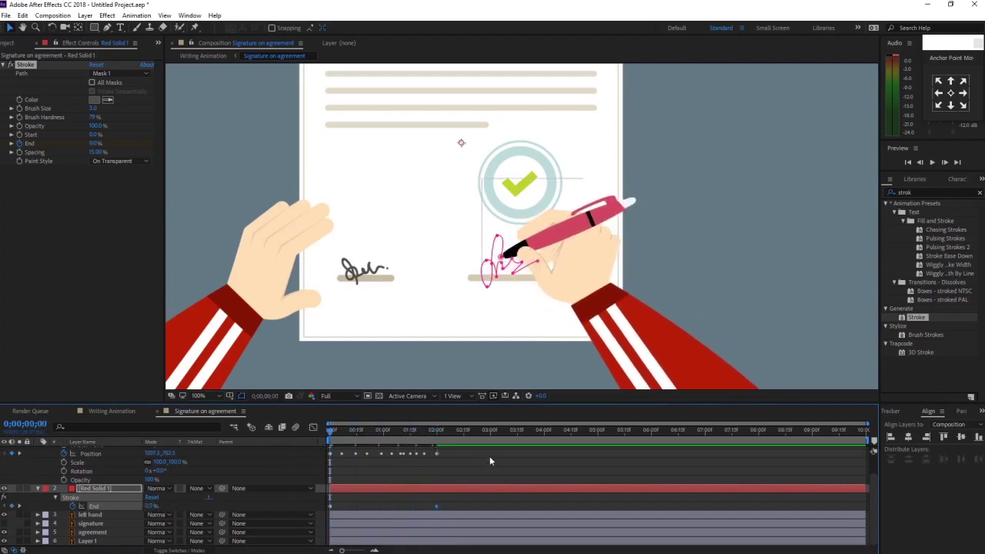
key("space")
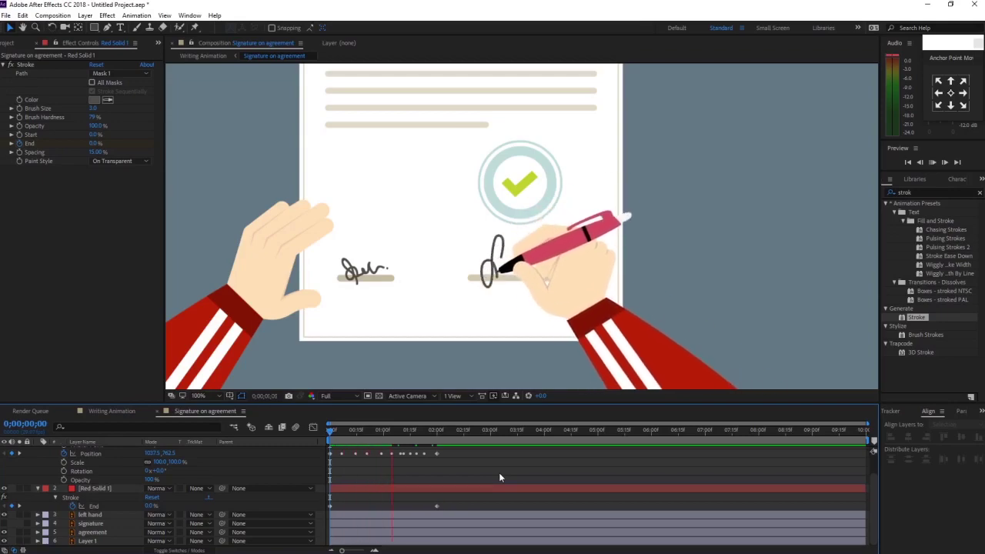